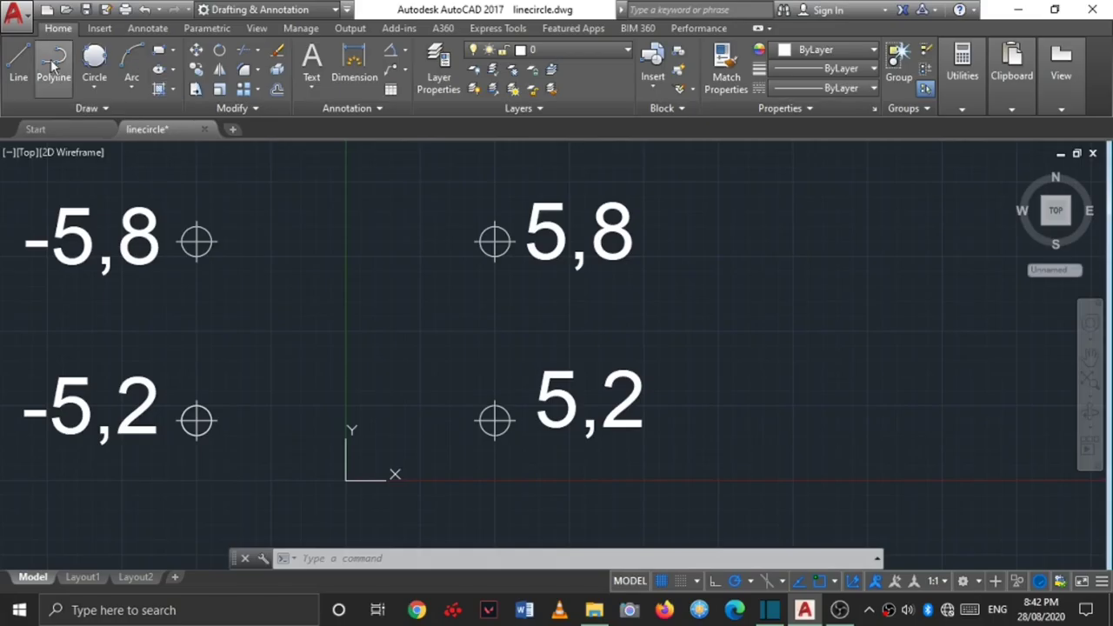
# Restart the LINE command with the L alias so it prompts for a first point.
pyautogui.click(19, 62)
pyautogui.press('Escape')
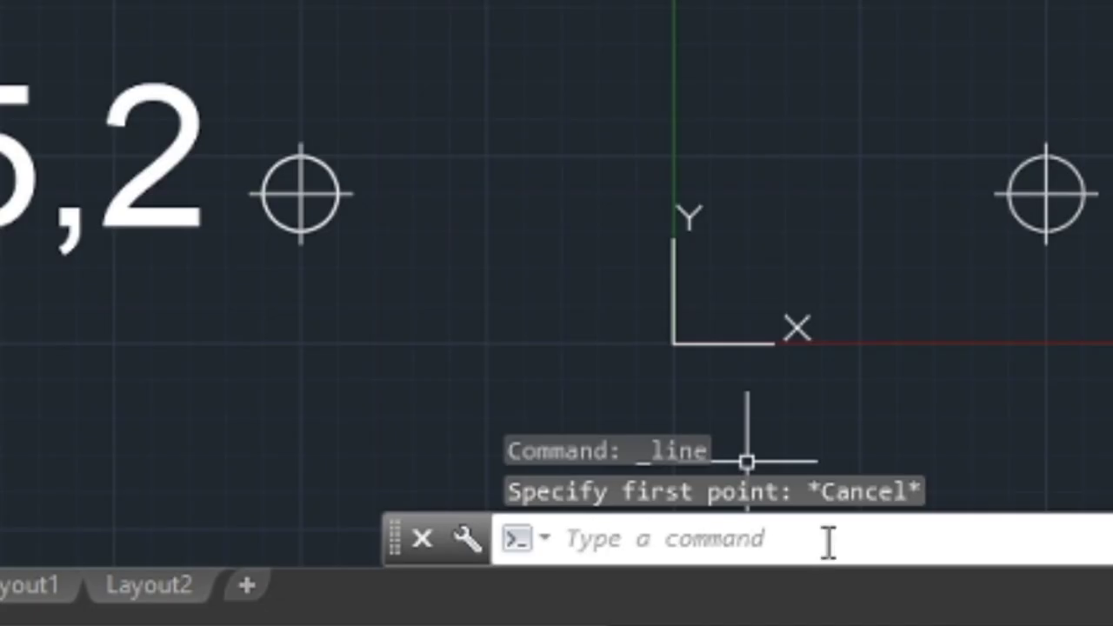
pyautogui.click(828, 543)
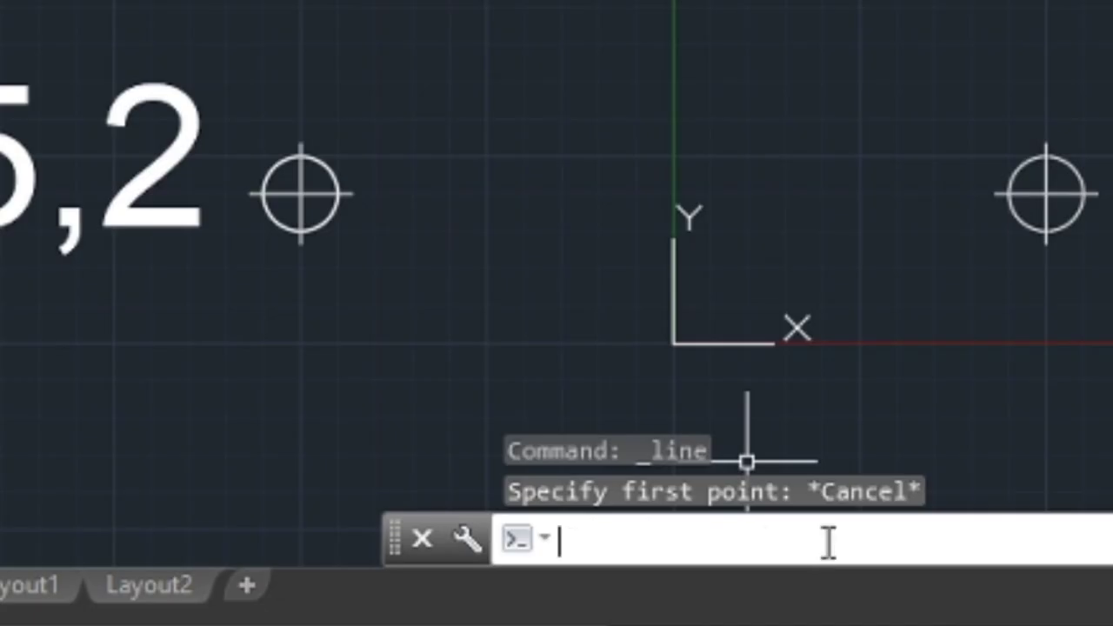
pyautogui.write('L')
pyautogui.press('Return')
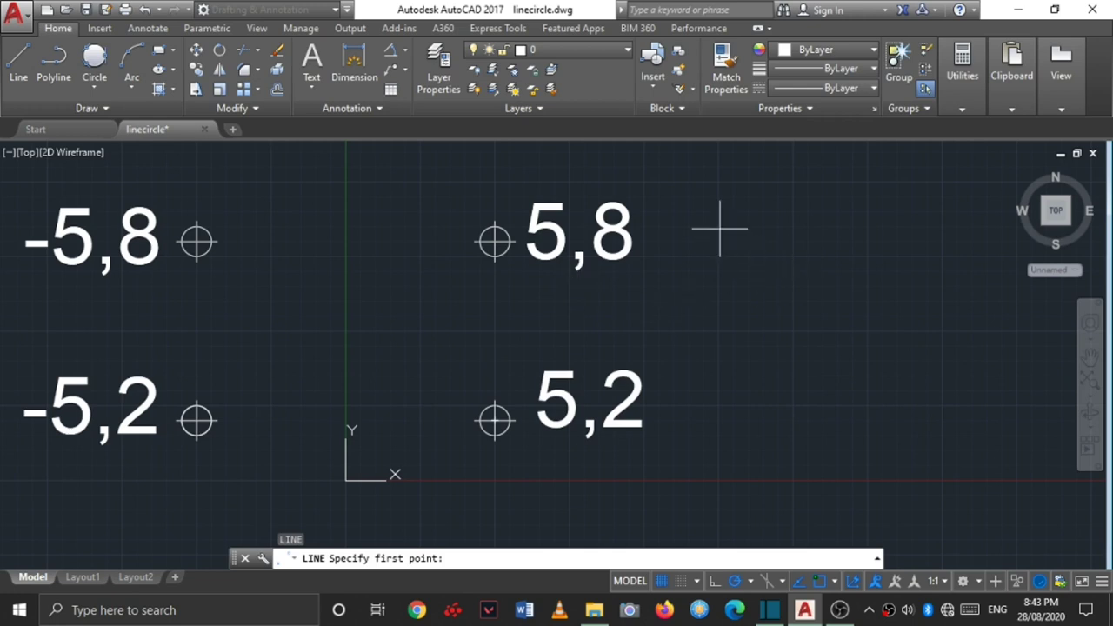
pyautogui.click(703, 247)
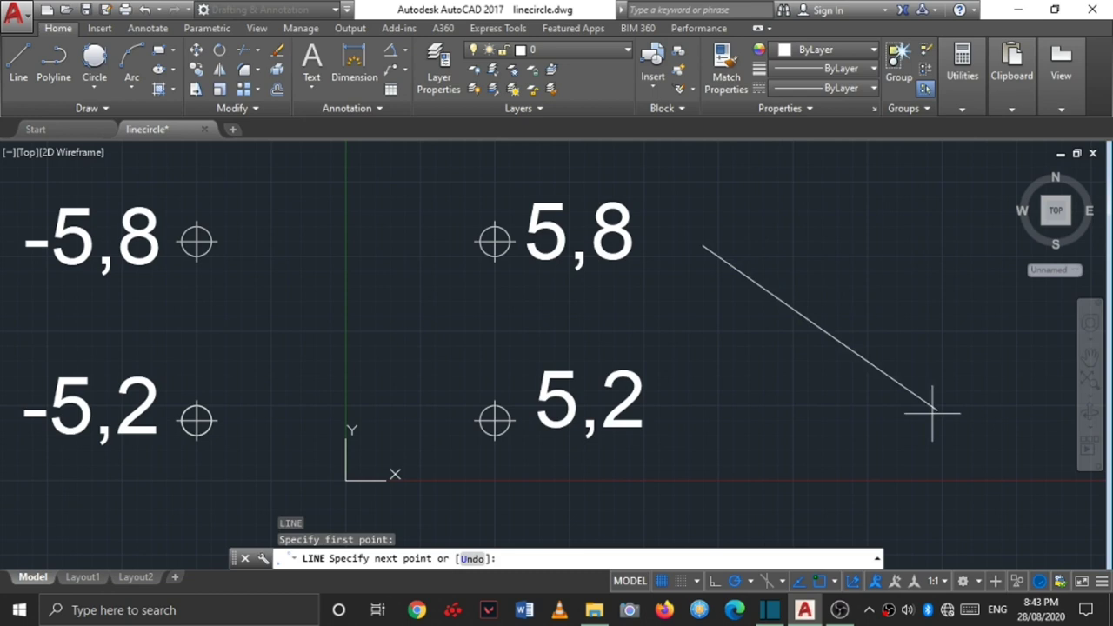
pyautogui.click(932, 246)
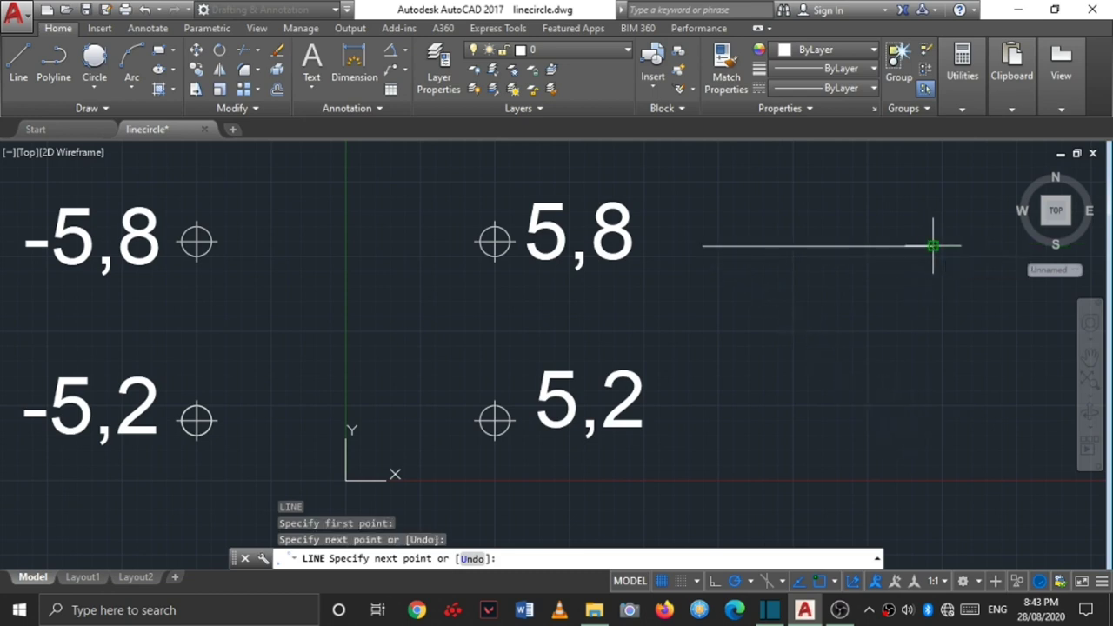
pyautogui.click(932, 371)
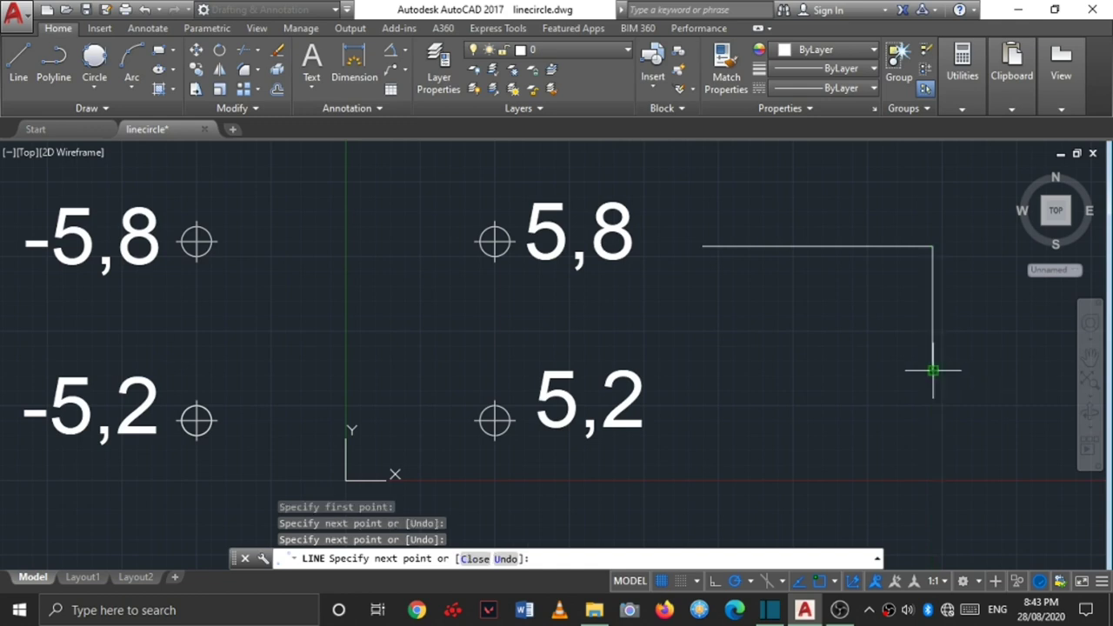
pyautogui.click(801, 370)
pyautogui.click(801, 405)
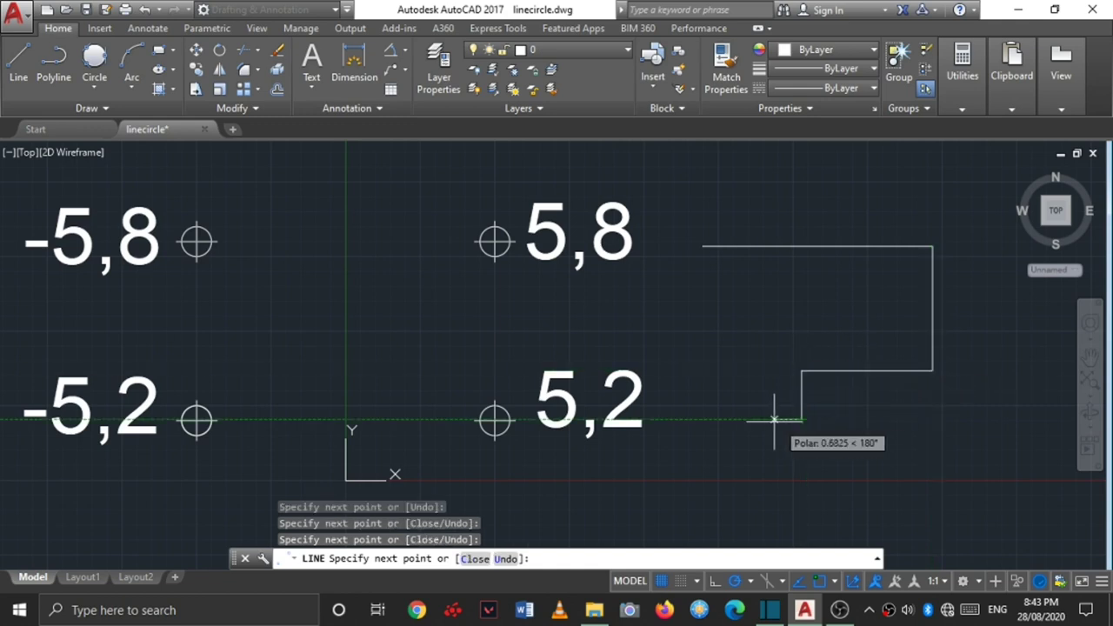
pyautogui.click(715, 407)
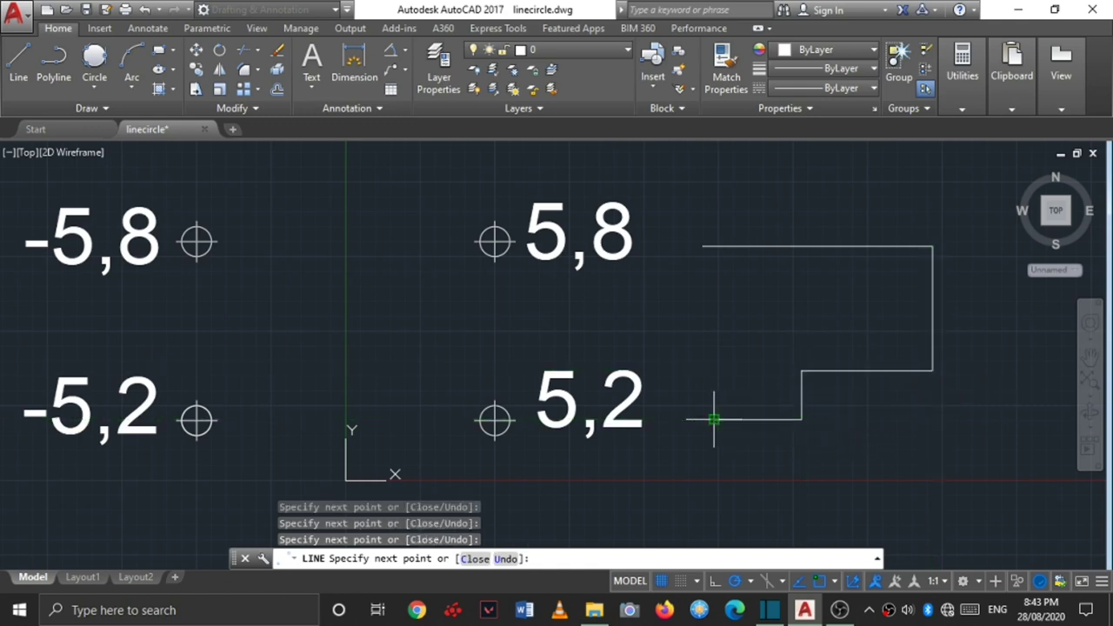
pyautogui.click(713, 336)
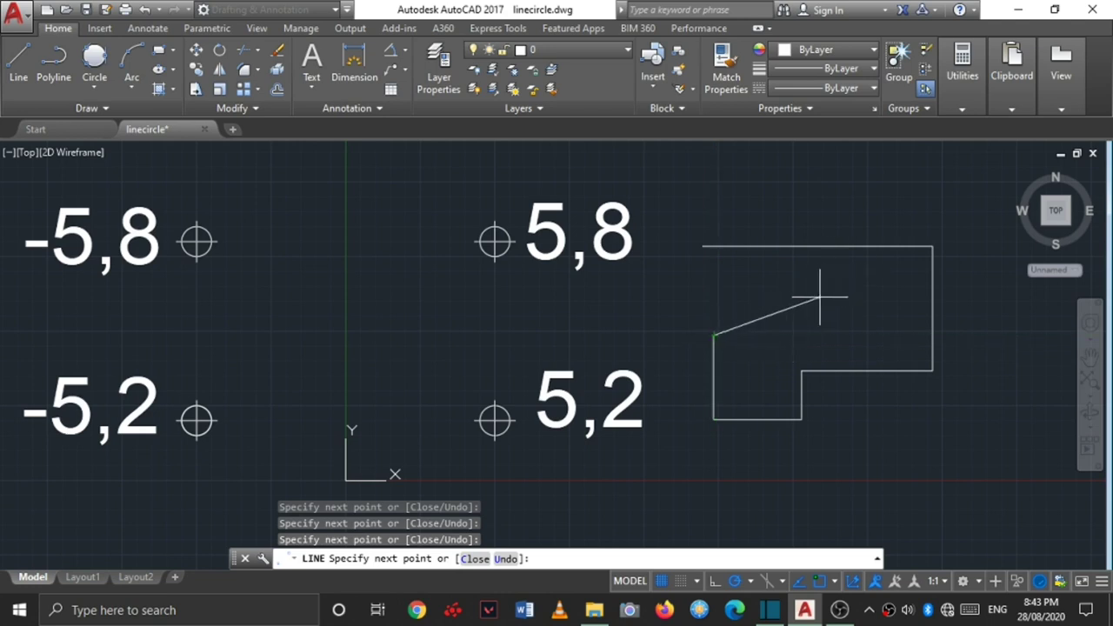
pyautogui.press('Escape')
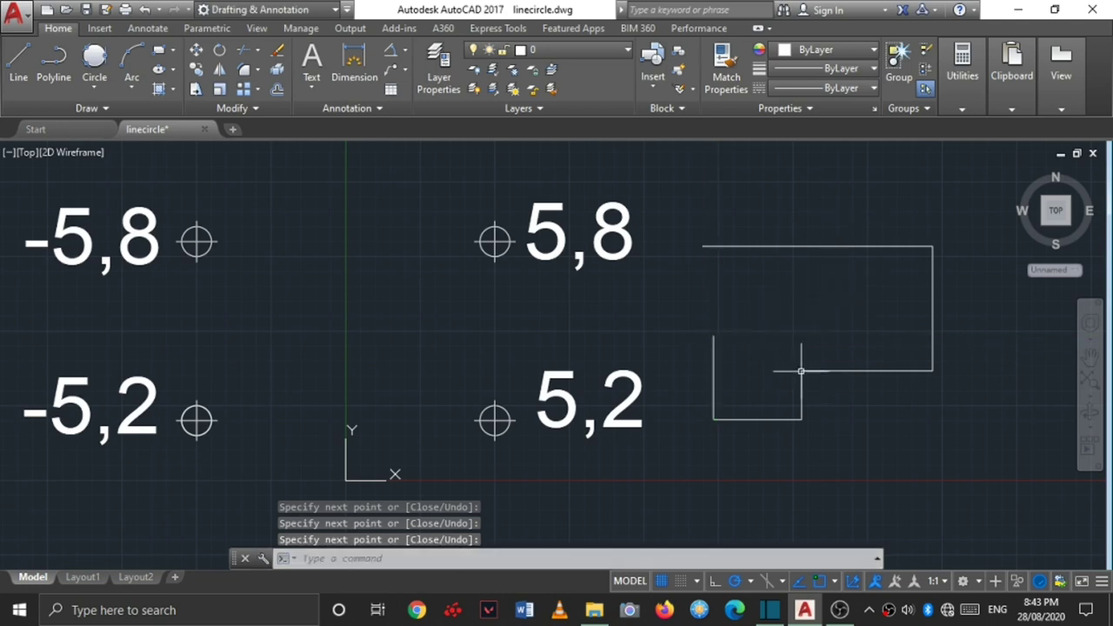
pyautogui.click(965, 434)
pyautogui.click(687, 228)
pyautogui.press('Delete')
pyautogui.click(26, 72)
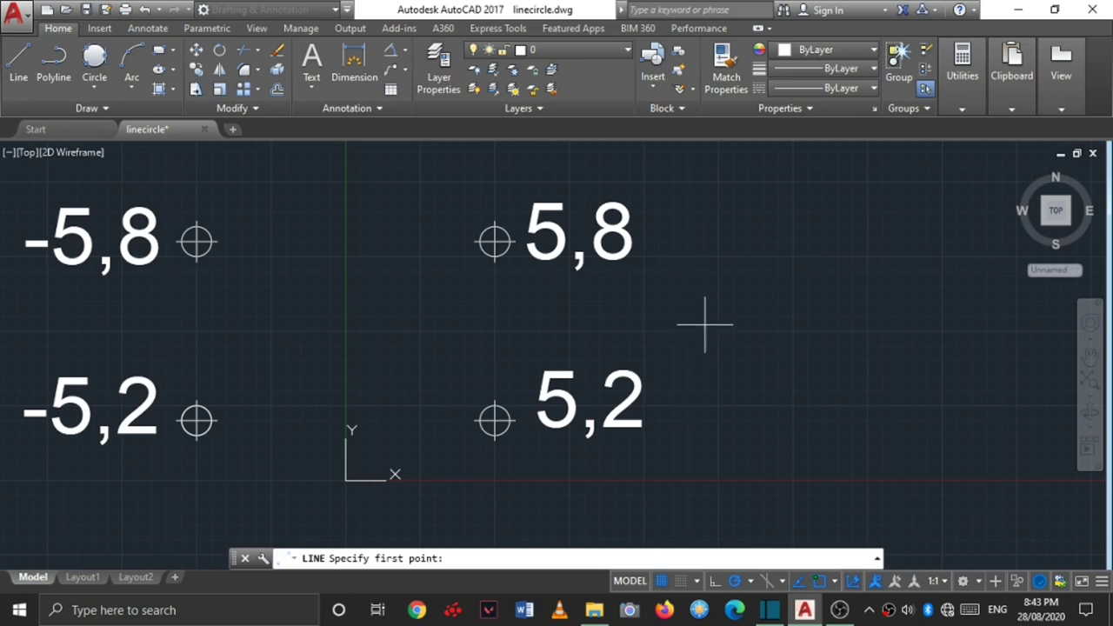
pyautogui.click(720, 245)
pyautogui.write('5')
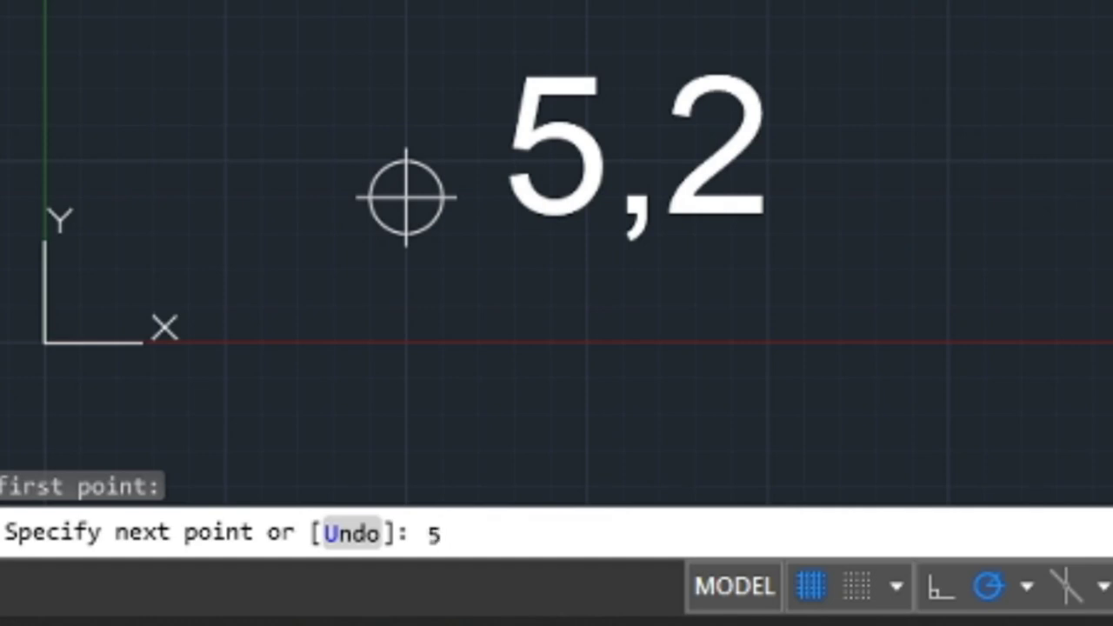
pyautogui.press('Return')
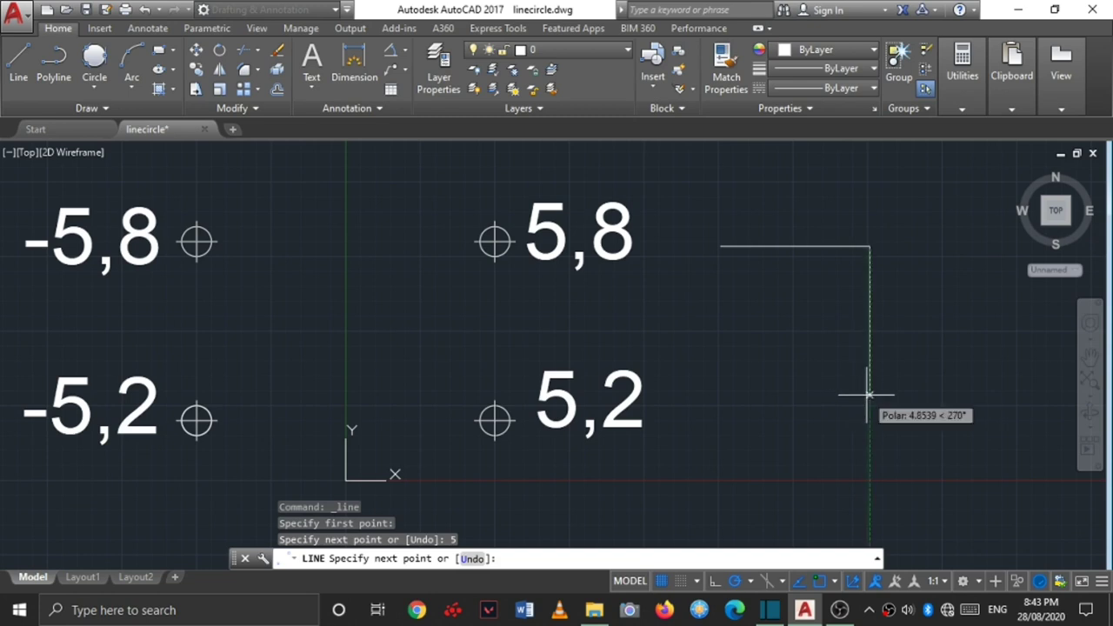
pyautogui.write('10')
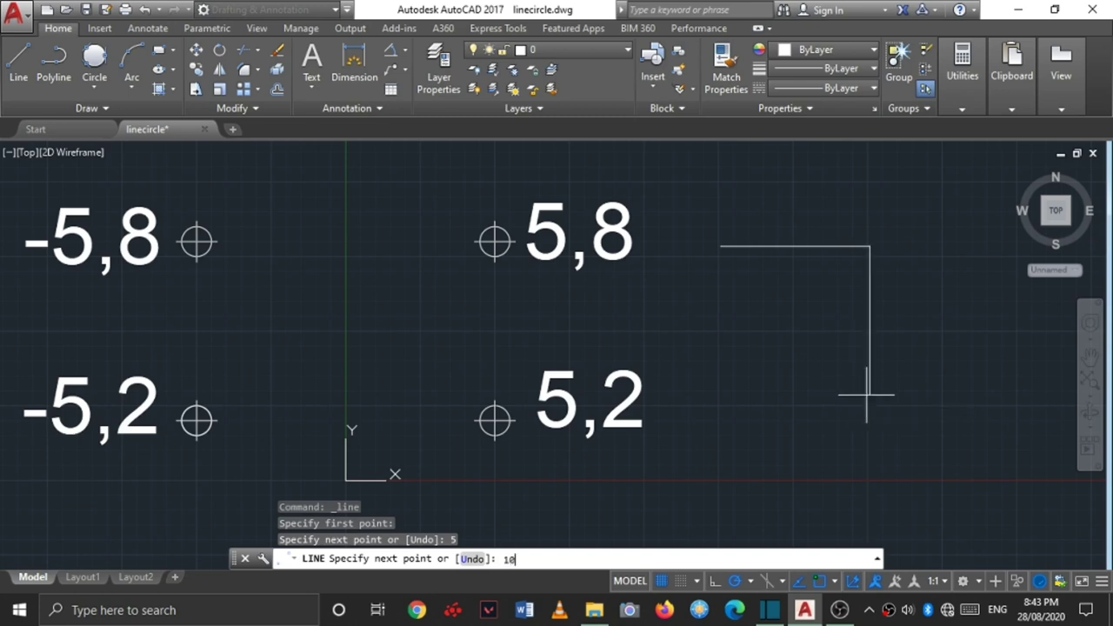
pyautogui.press('Return')
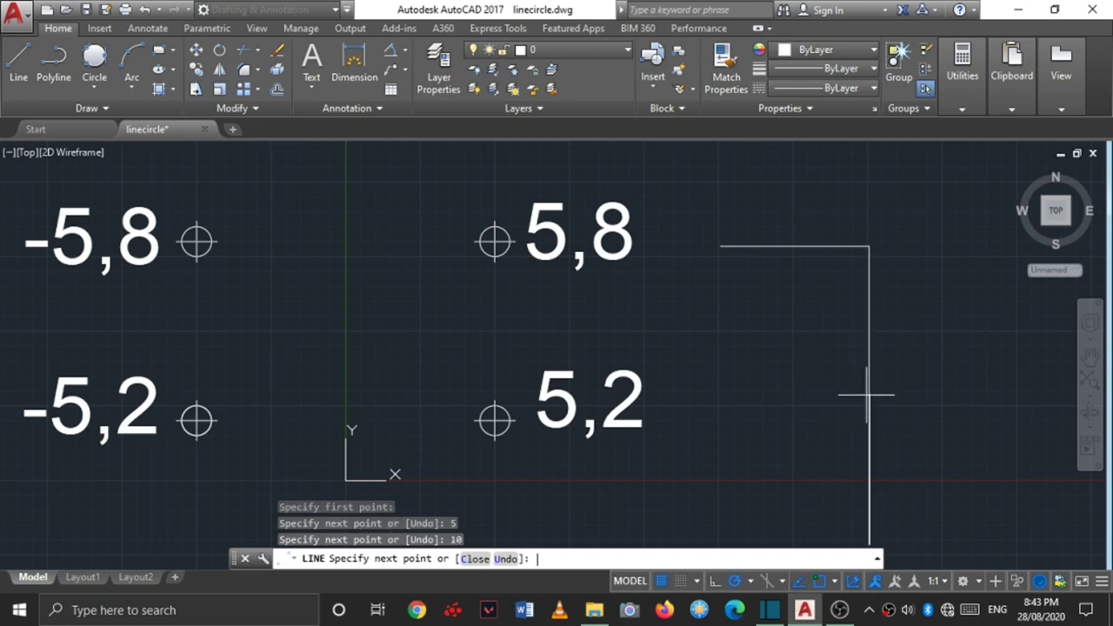
pyautogui.scroll(-2, 900, 395)
pyautogui.scroll(2, 901, 397)
pyautogui.scroll(-2, 901, 396)
pyautogui.press('Escape')
pyautogui.click(935, 494)
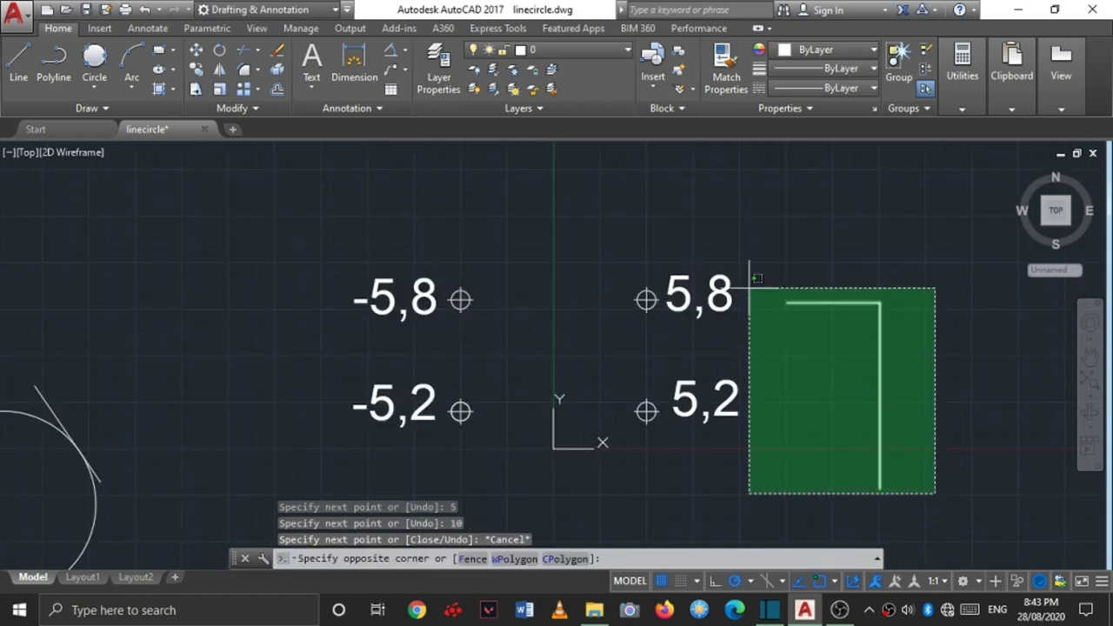
pyautogui.click(780, 278)
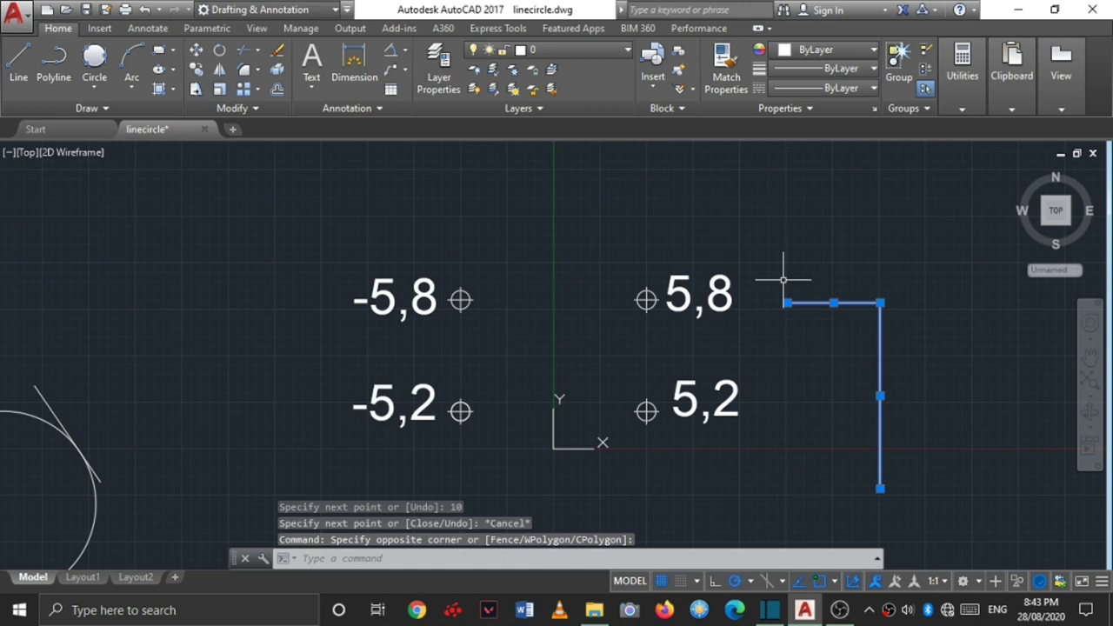
pyautogui.press('Delete')
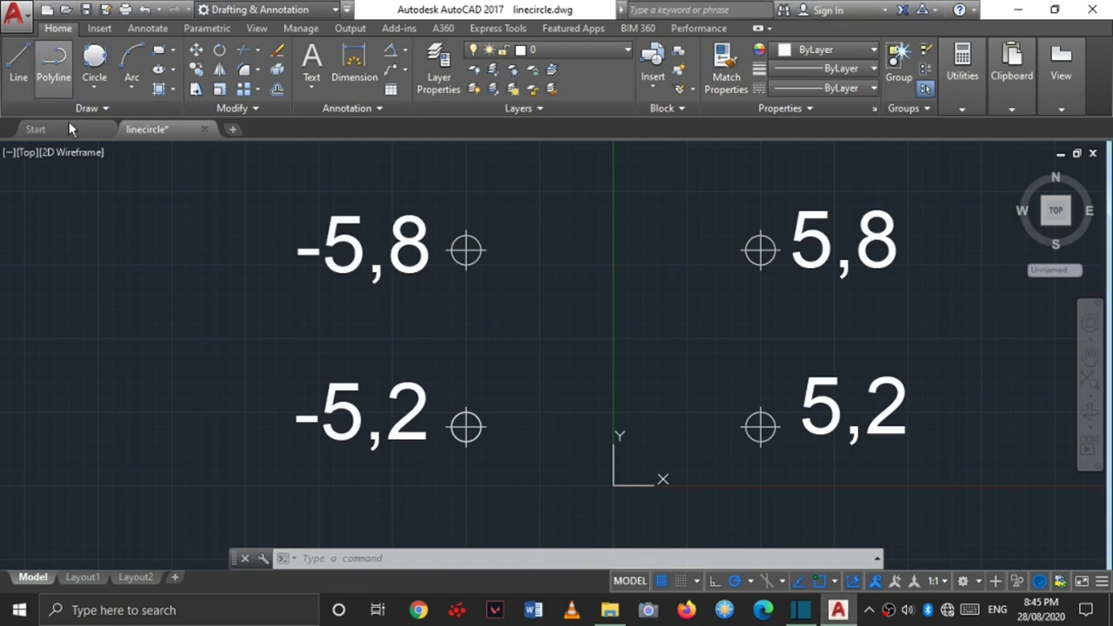
# Draw lines -5,8 → 5,8 → 5,2 → -5,2, closing back at -5,8.
pyautogui.click(18, 62)
pyautogui.write('-5,')
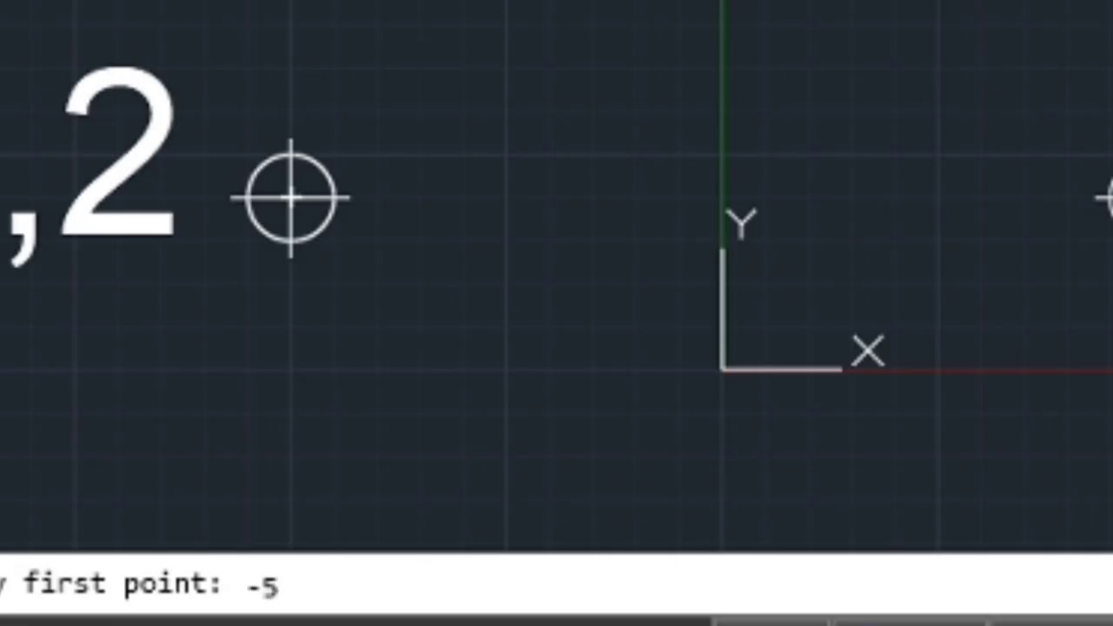
pyautogui.write('8')
pyautogui.press('Return')
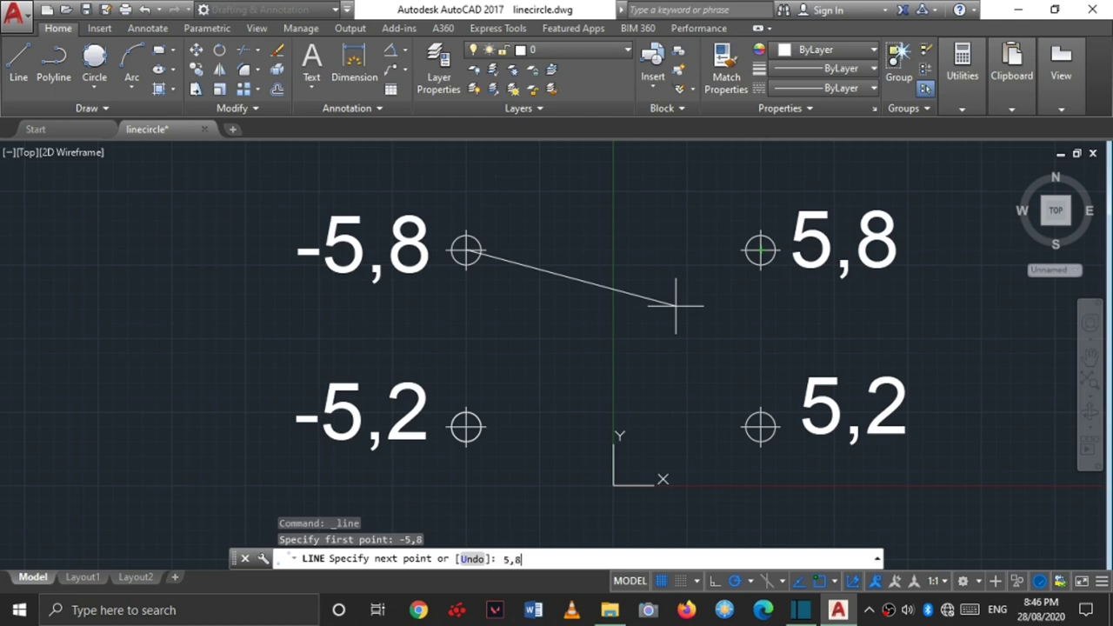
pyautogui.press('Return')
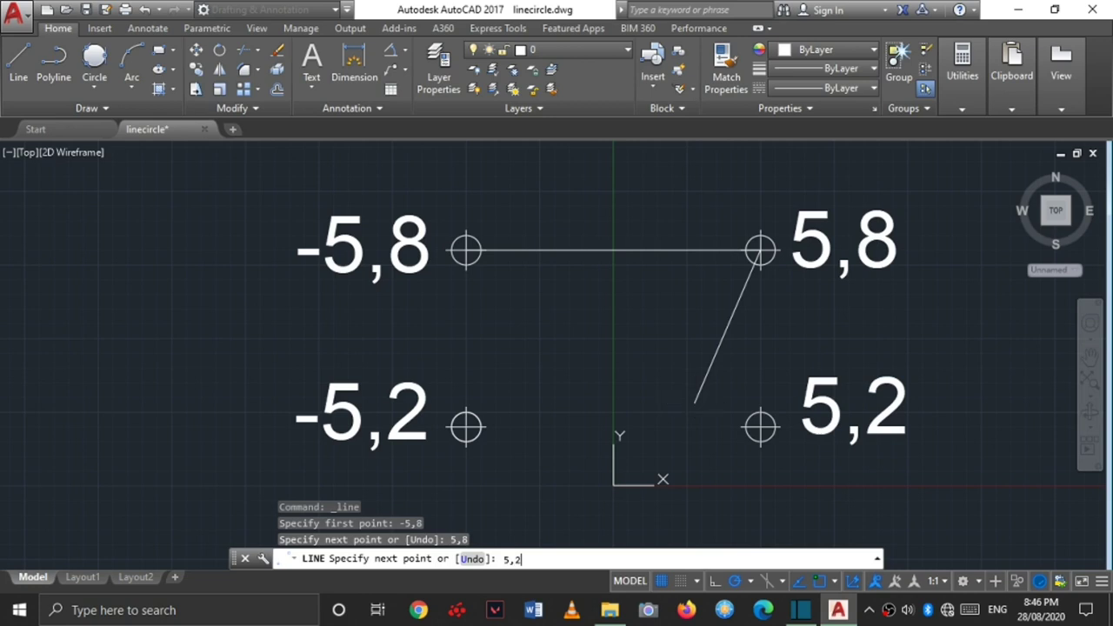
pyautogui.press('Return')
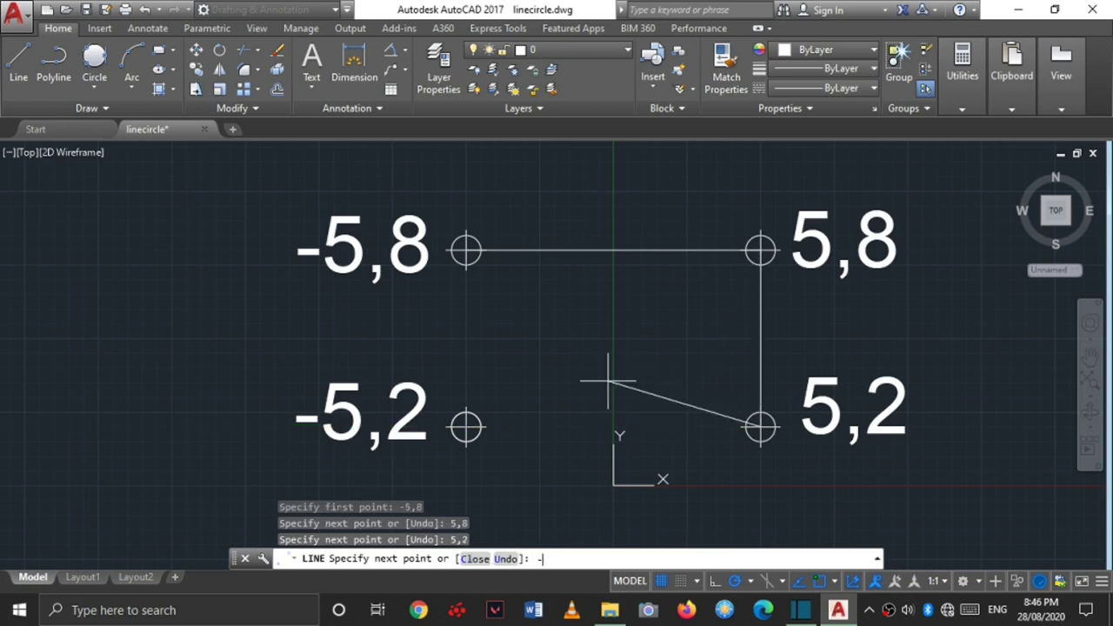
pyautogui.press('Return')
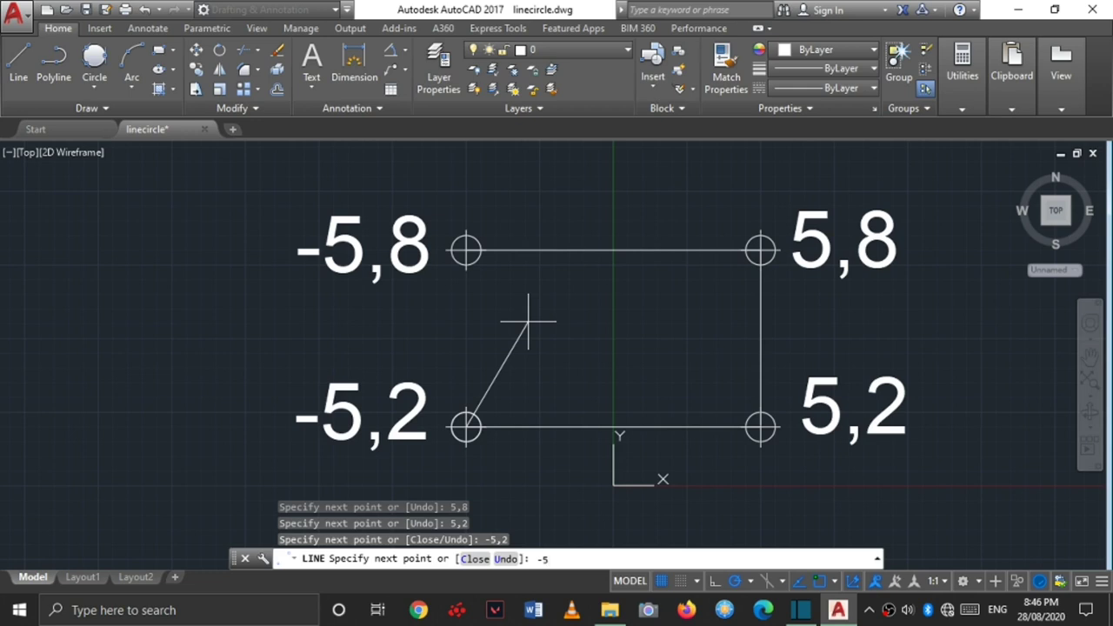
pyautogui.write(',8')
pyautogui.press('Return')
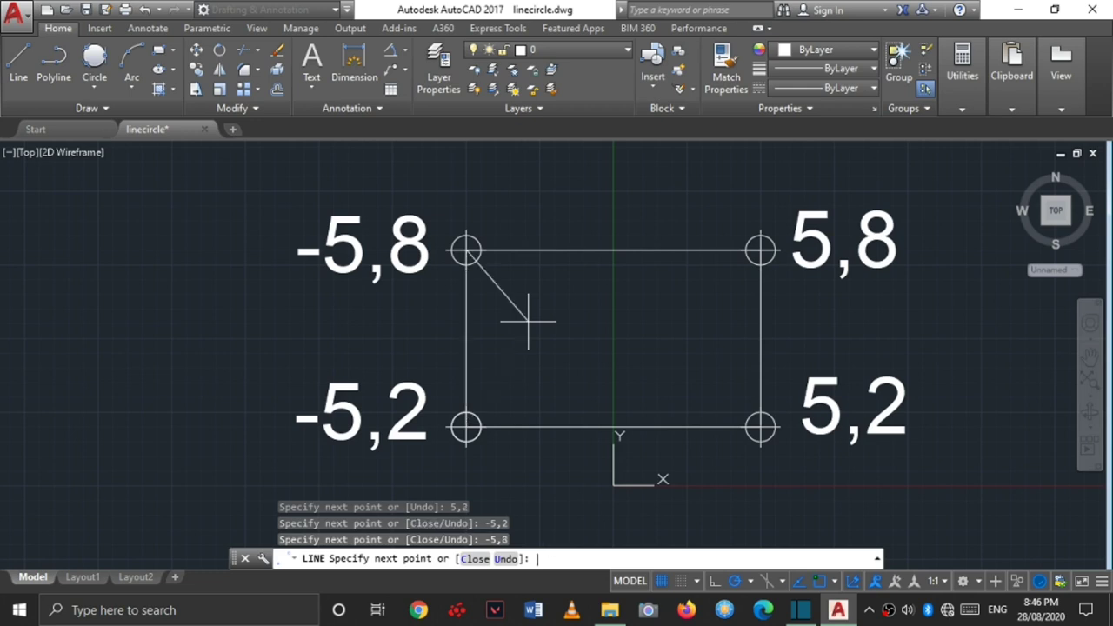
pyautogui.press('Return')
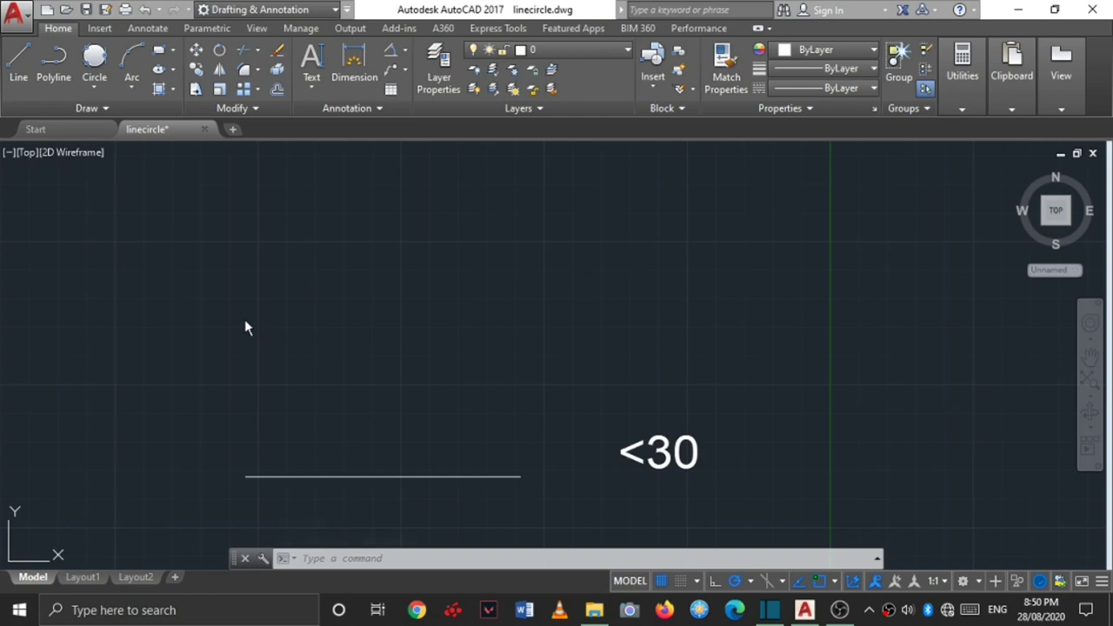
# From the existing line's left end, draw a 5-unit line at <30 and end LINE.
pyautogui.click(26, 63)
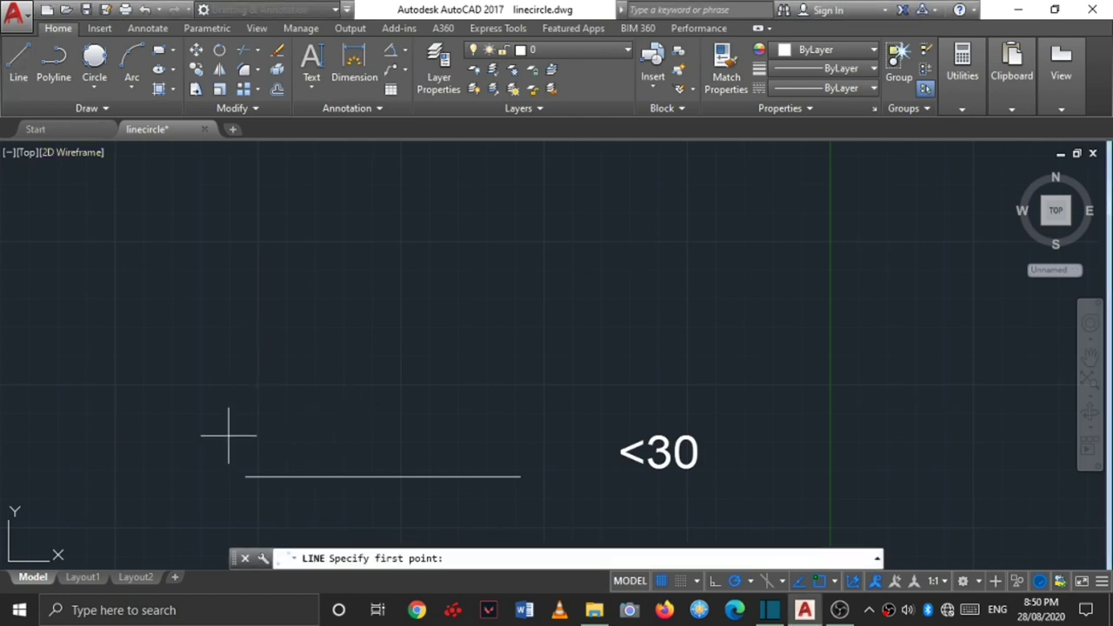
pyautogui.click(246, 476)
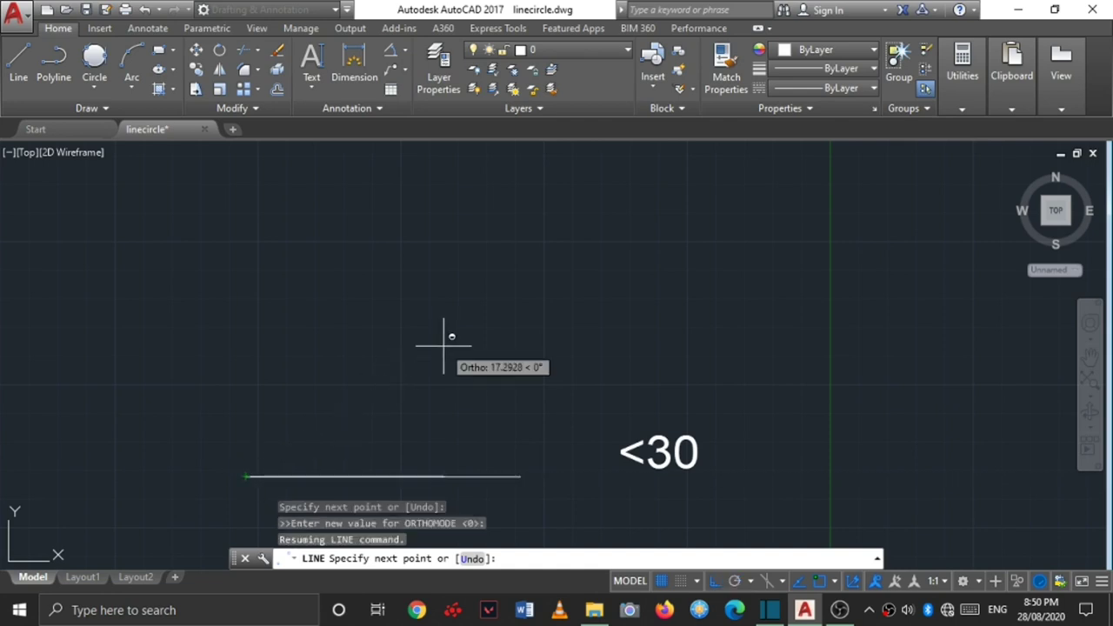
pyautogui.write('<30')
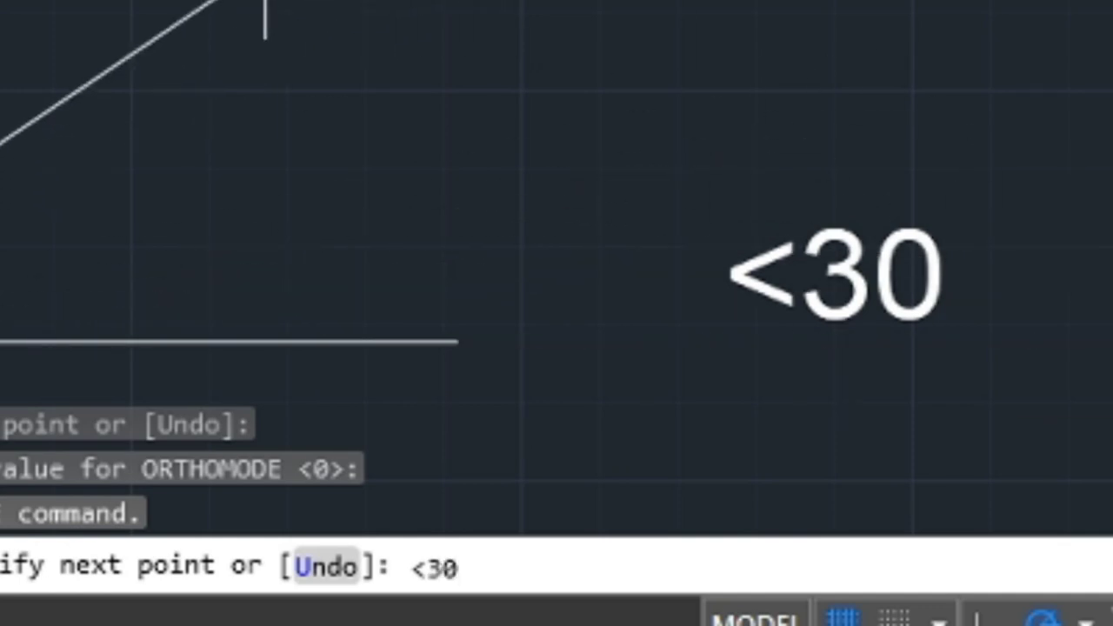
pyautogui.press('Return')
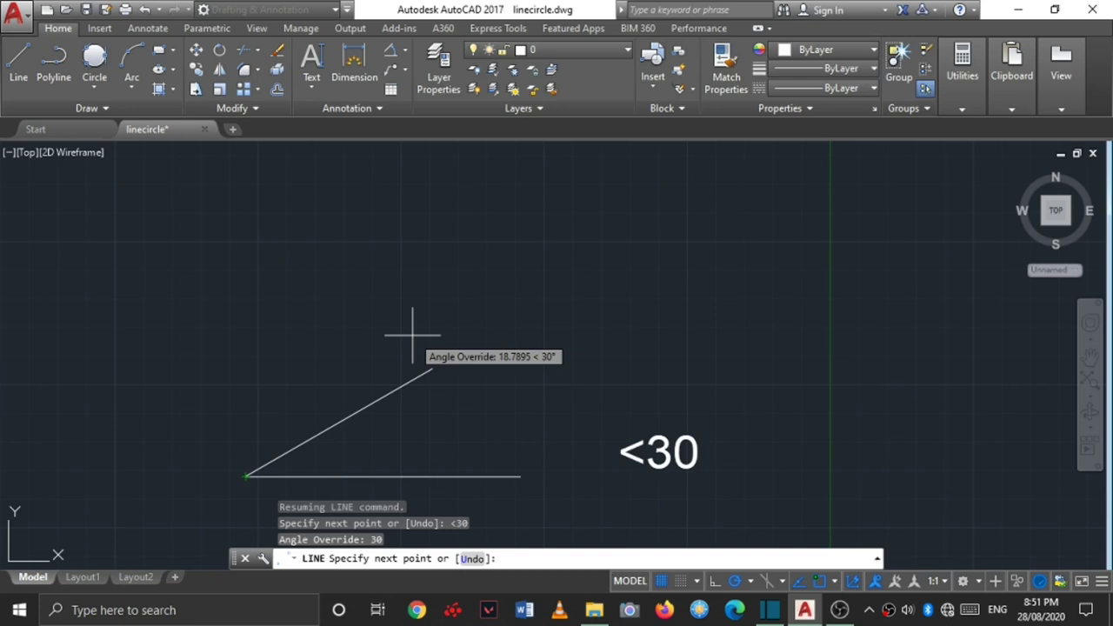
pyautogui.write('5')
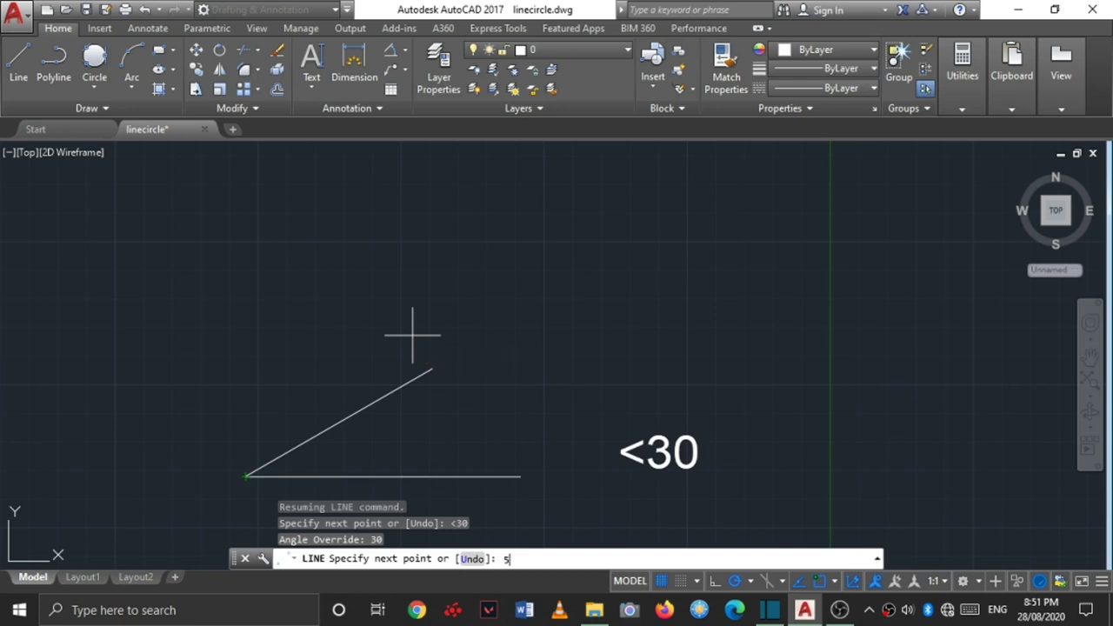
pyautogui.press('Return')
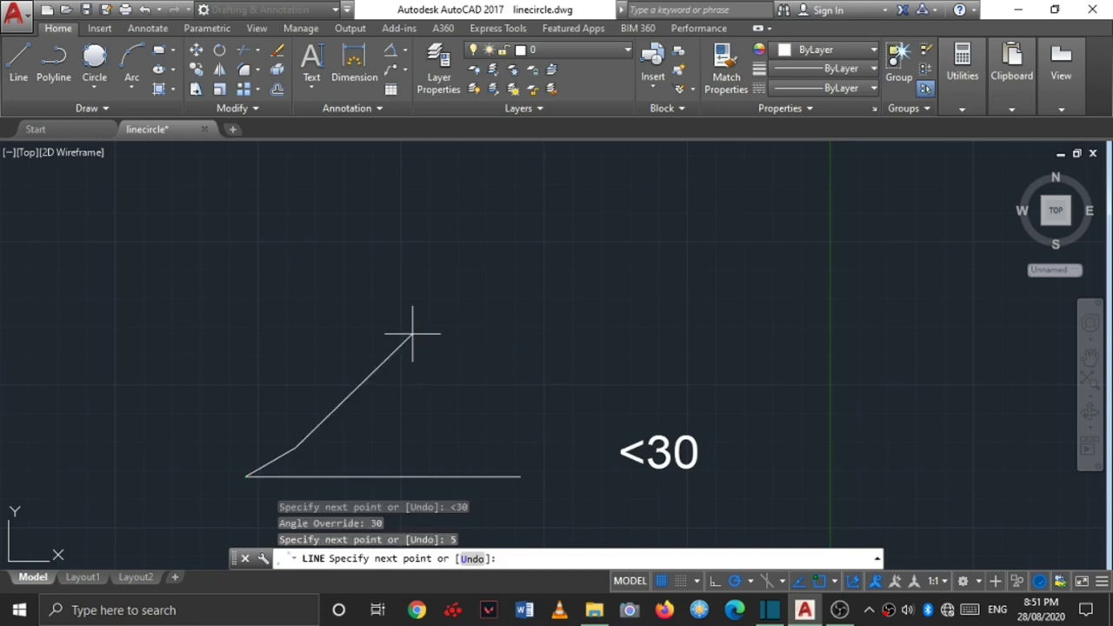
pyautogui.press('Return')
pyautogui.scroll(2, 280, 473)
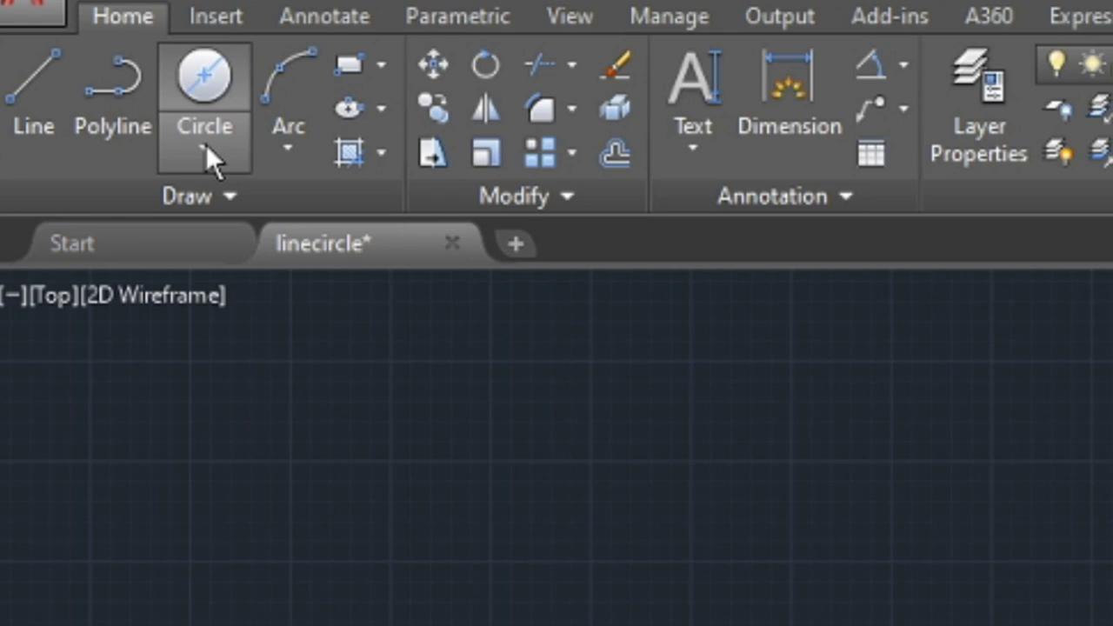
# Draw a radius-5 circle centred near the middle of the drawing.
pyautogui.click(205, 146)
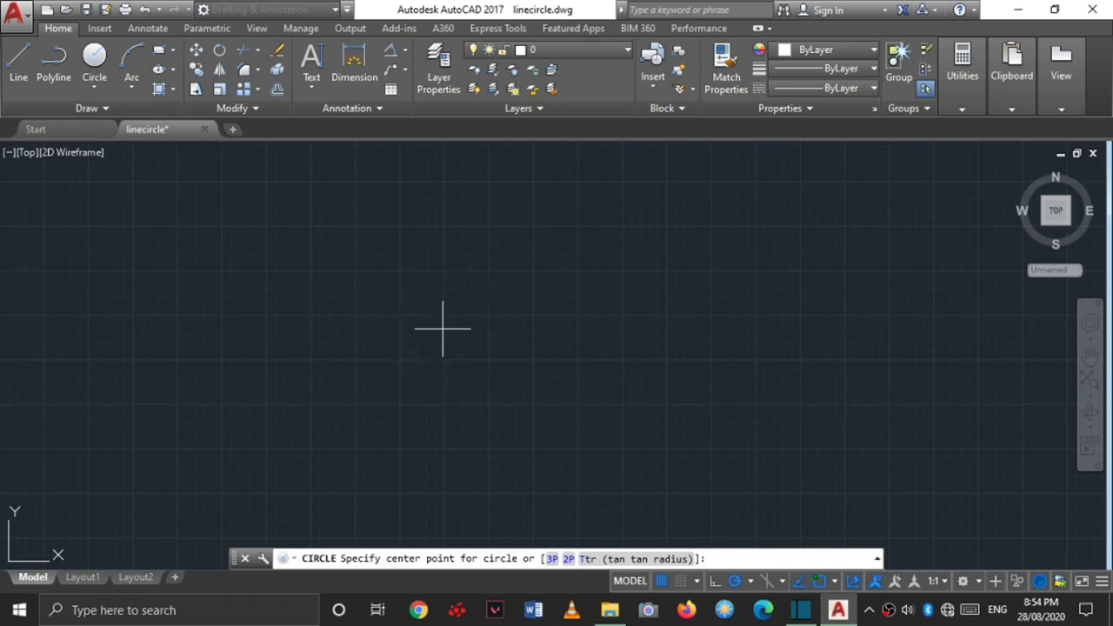
pyautogui.click(443, 329)
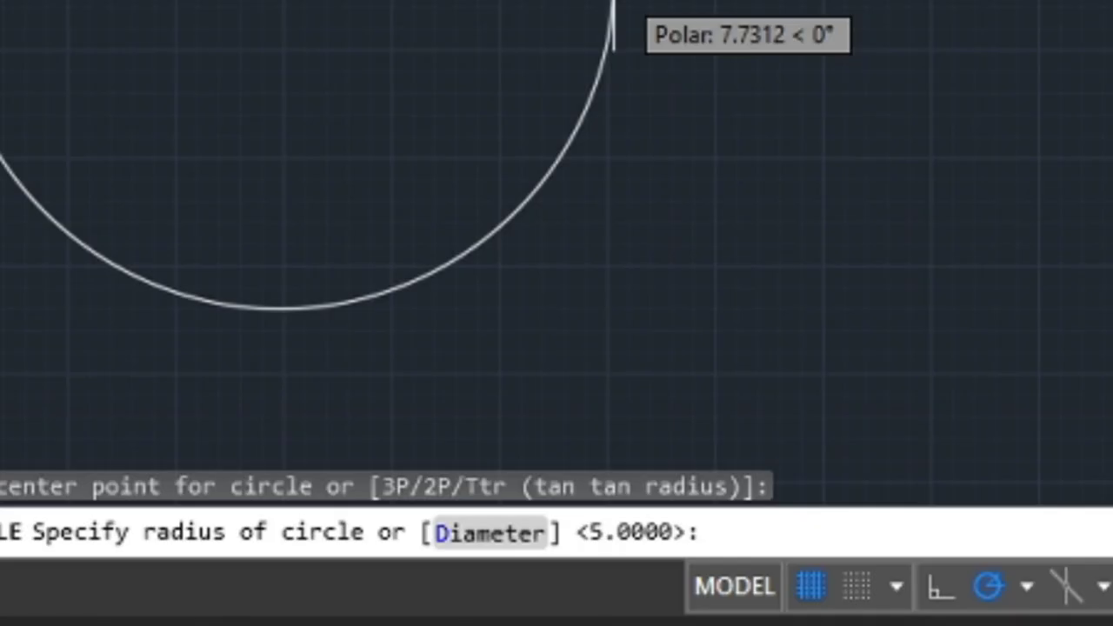
pyautogui.write('5')
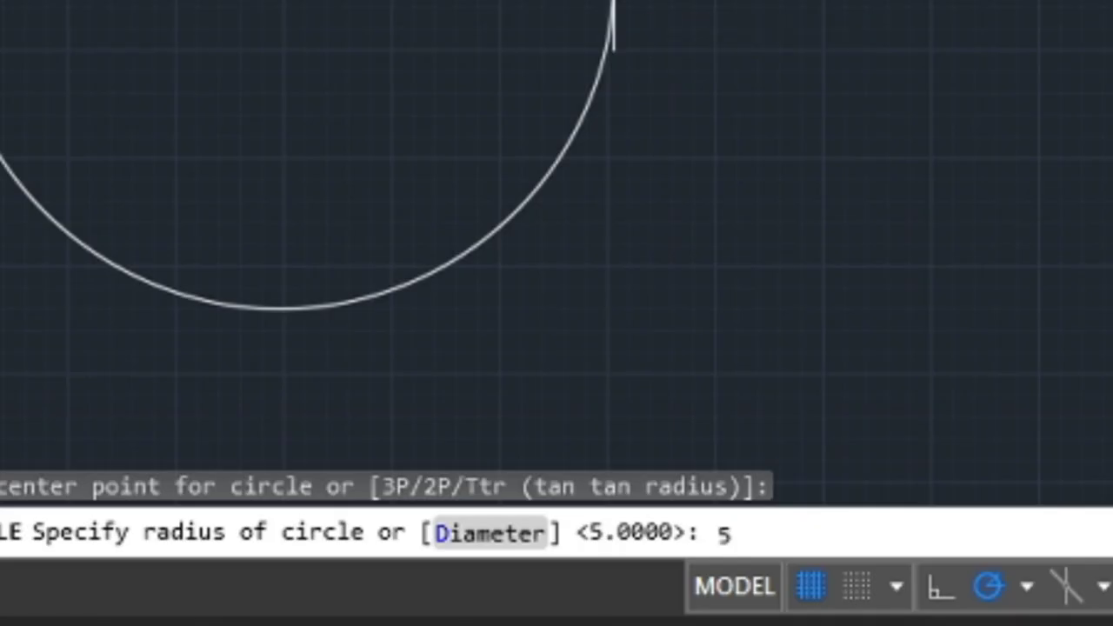
pyautogui.press('Return')
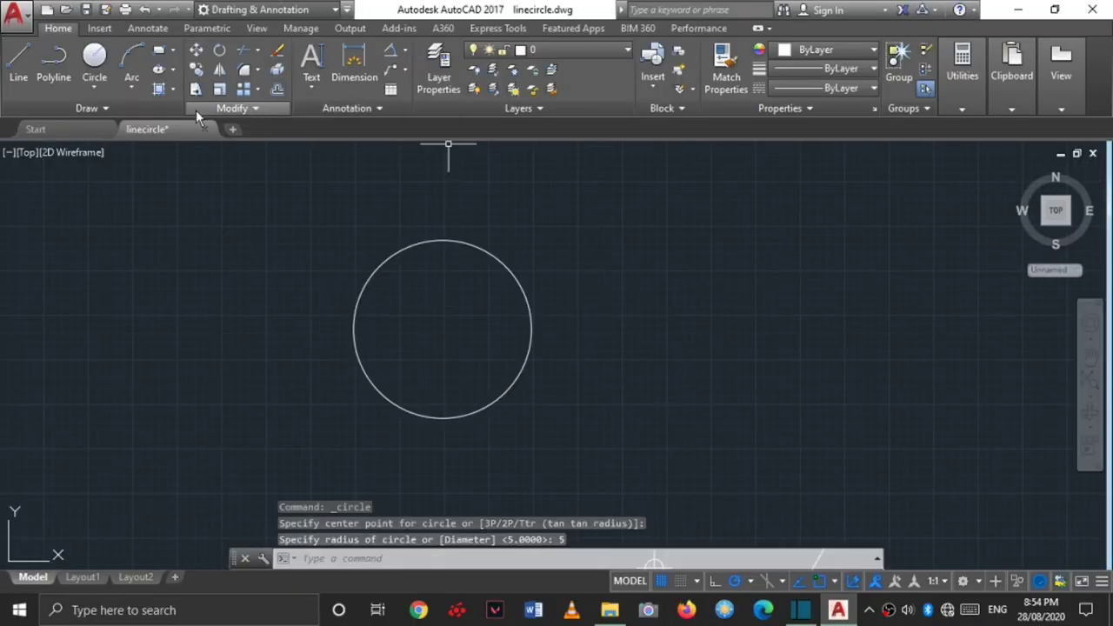
pyautogui.click(103, 91)
pyautogui.click(142, 139)
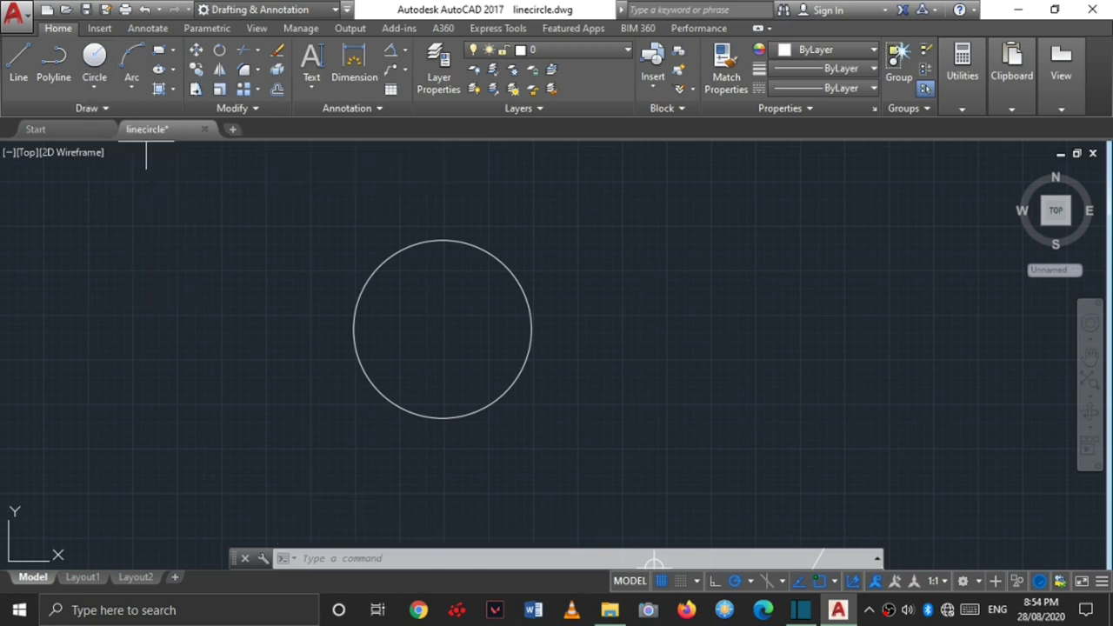
# Place a diameter-10 circle to the right of the first circle.
pyautogui.click(735, 324)
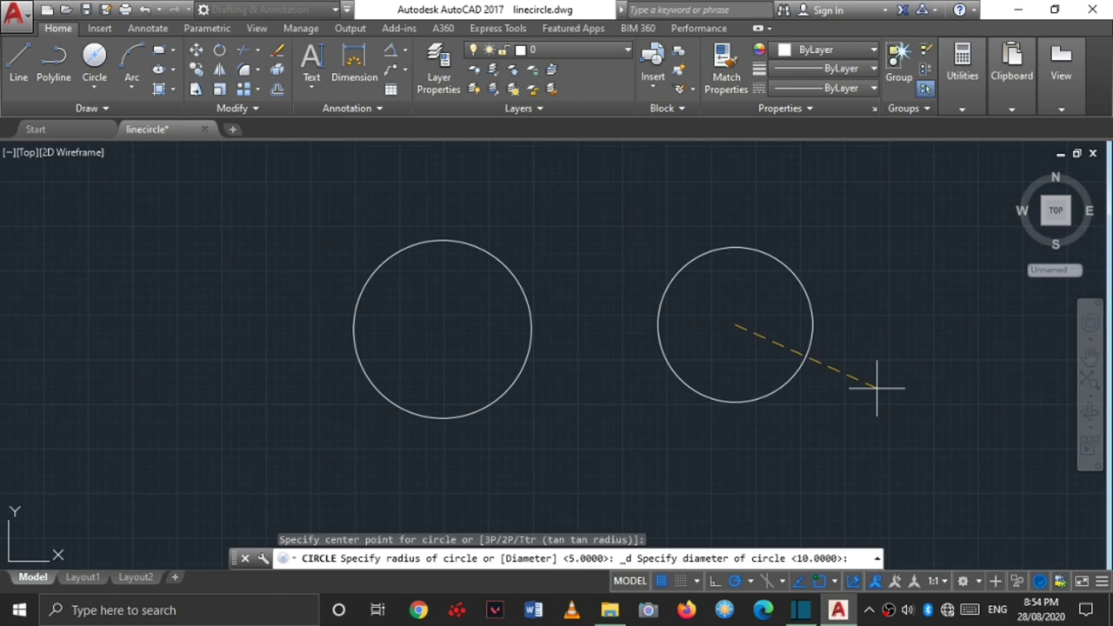
pyautogui.write('10')
pyautogui.press('Return')
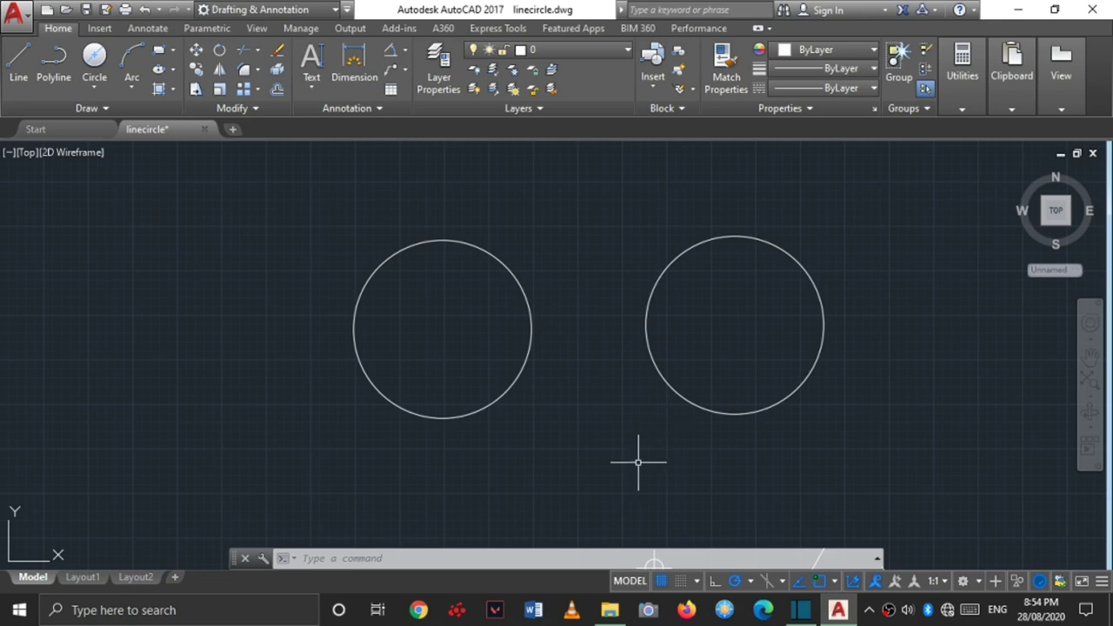
# Draw a 2-point circle with its diameter from the lower-left marker to the upper marker.
pyautogui.moveTo(639, 463); pyautogui.dragTo(640, 240, button='middle')
pyautogui.scroll(4, 353, 323)
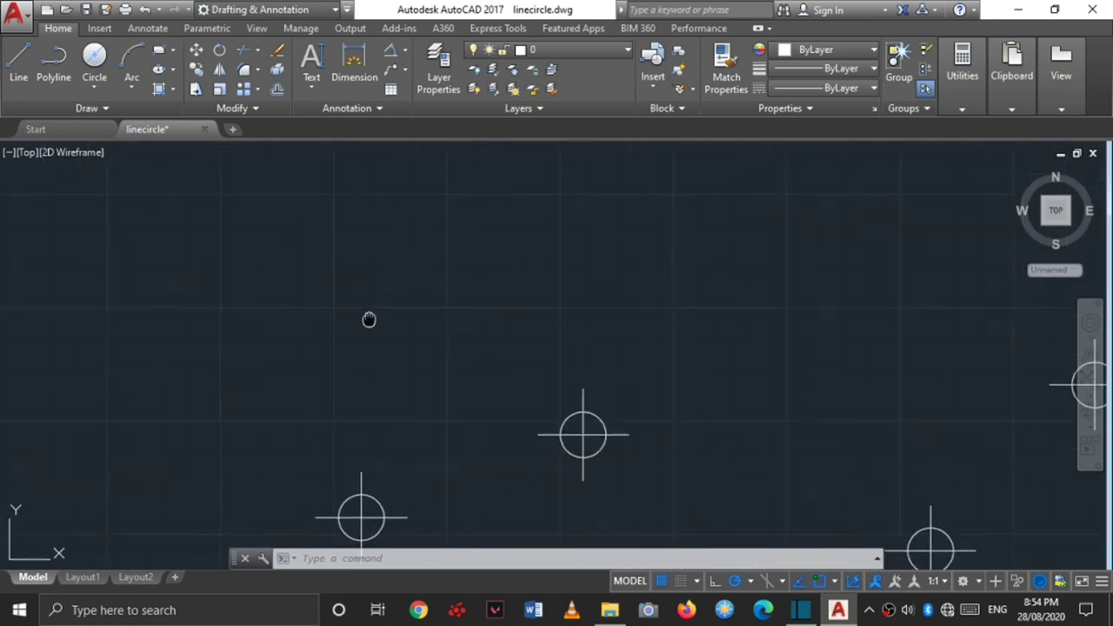
pyautogui.moveTo(288, 378); pyautogui.dragTo(377, 292, button='middle')
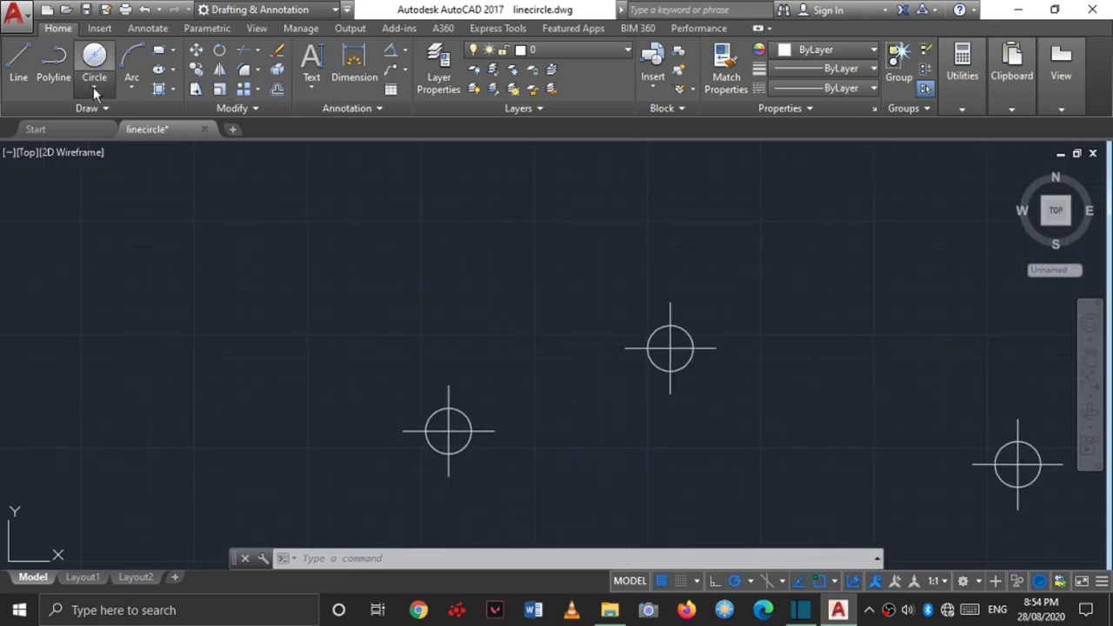
pyautogui.click(93, 87)
pyautogui.click(141, 186)
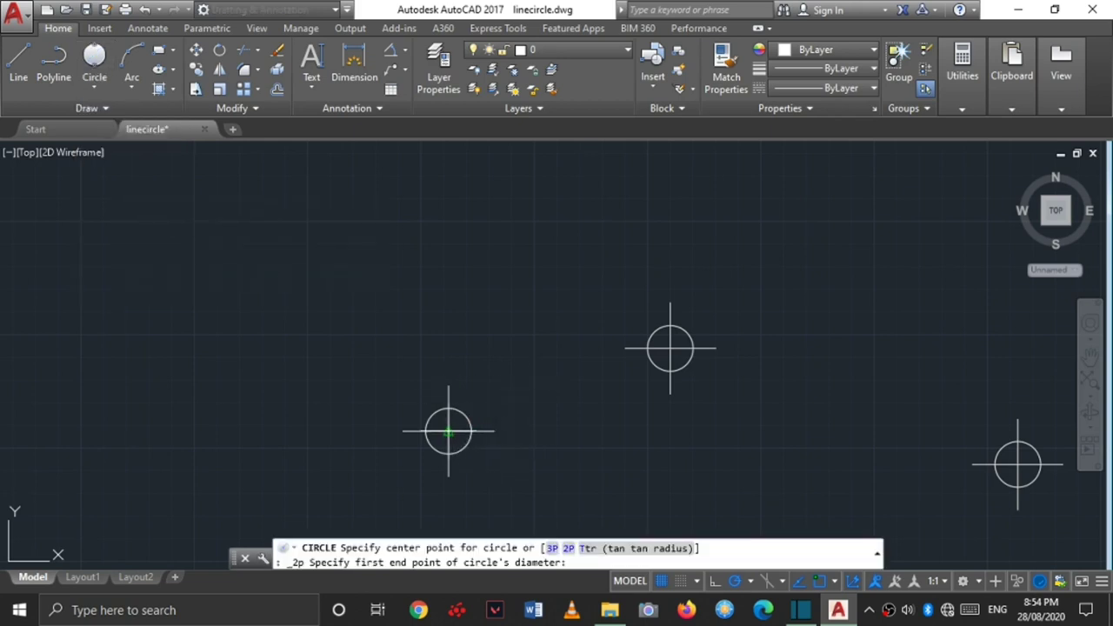
pyautogui.click(449, 431)
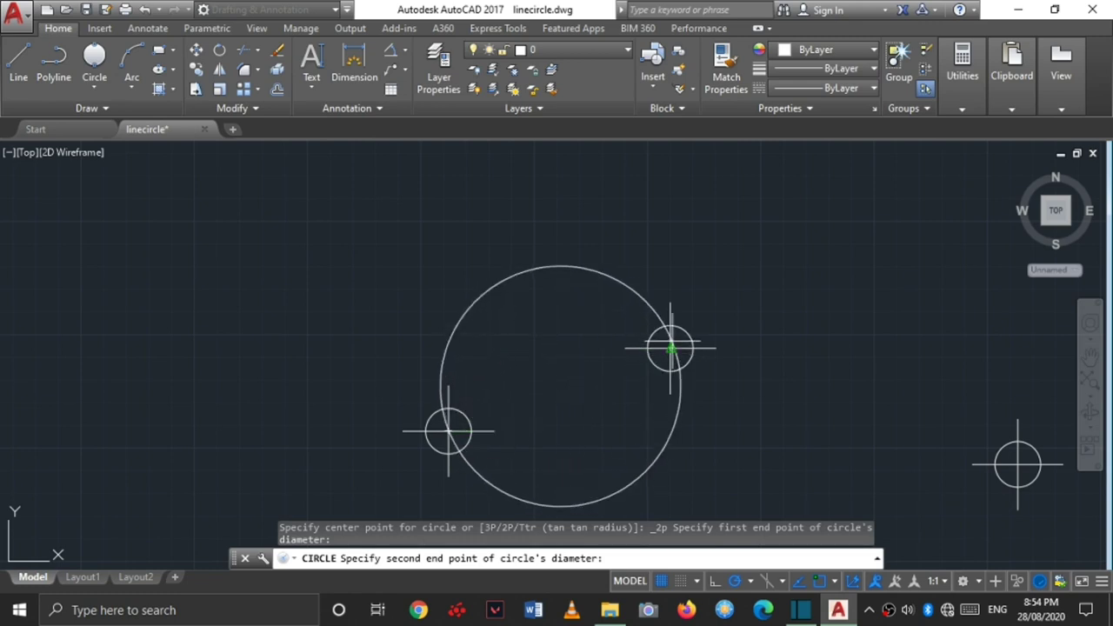
pyautogui.click(670, 348)
pyautogui.scroll(-2, 822, 400)
pyautogui.moveTo(827, 403); pyautogui.dragTo(471, 299, button='middle')
pyautogui.moveTo(753, 348); pyautogui.dragTo(594, 313, button='middle')
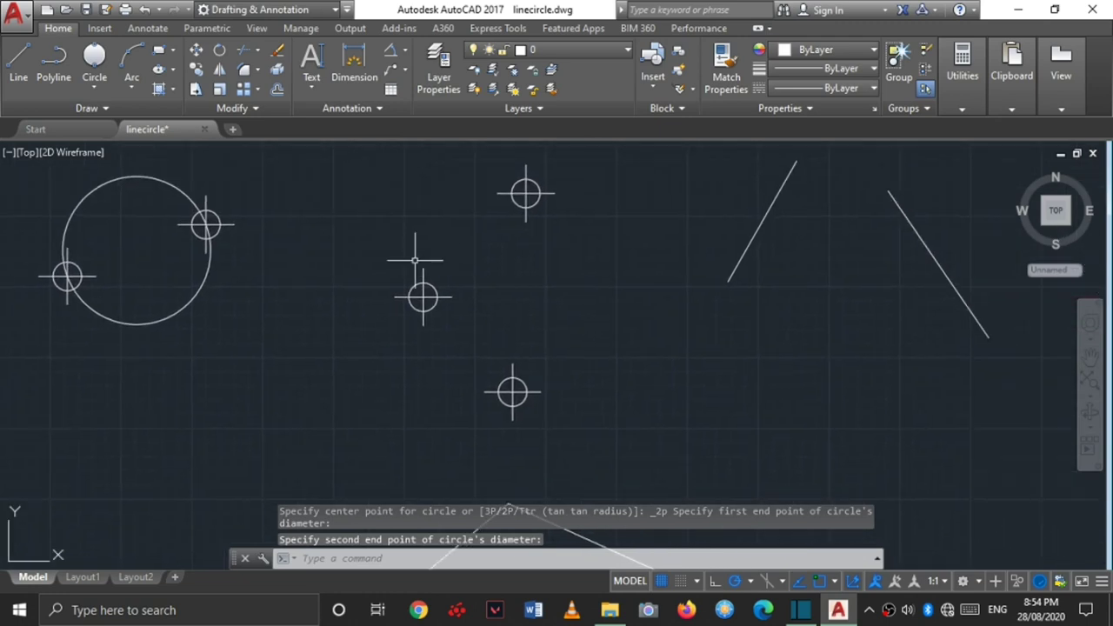
pyautogui.click(99, 89)
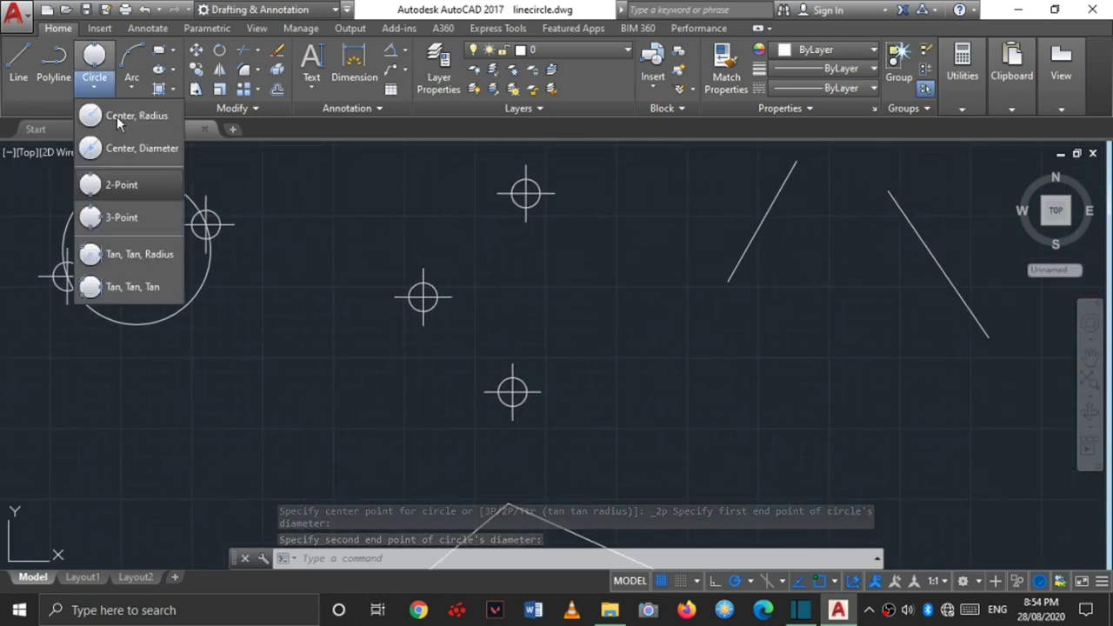
# Draw a 3-point circle through the middle-left, top and bottom markers.
pyautogui.click(141, 218)
pyautogui.click(423, 297)
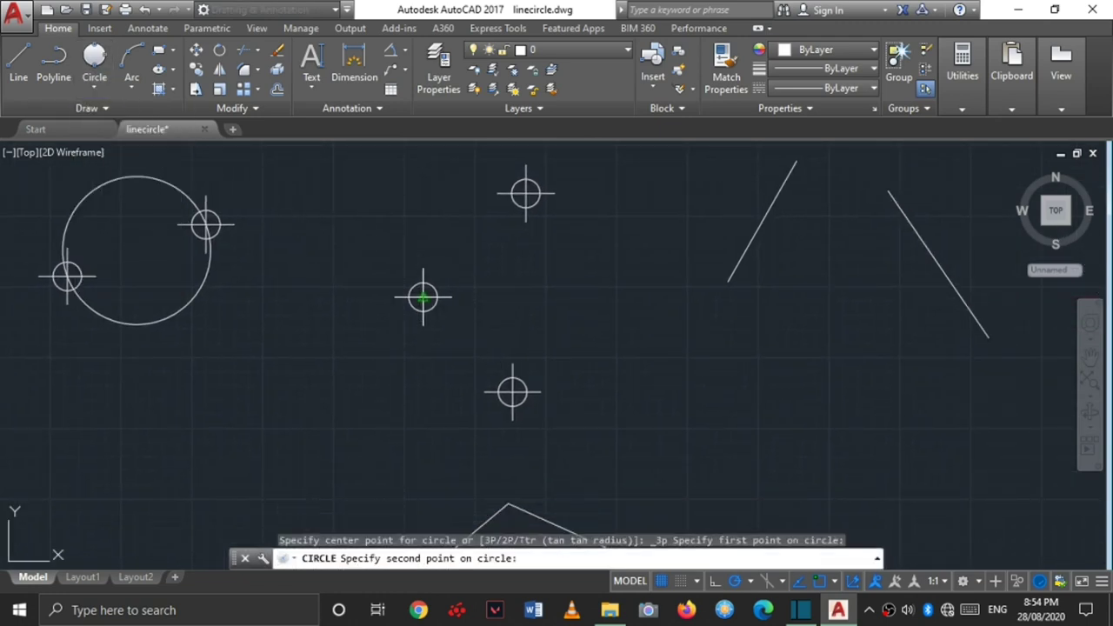
pyautogui.click(526, 193)
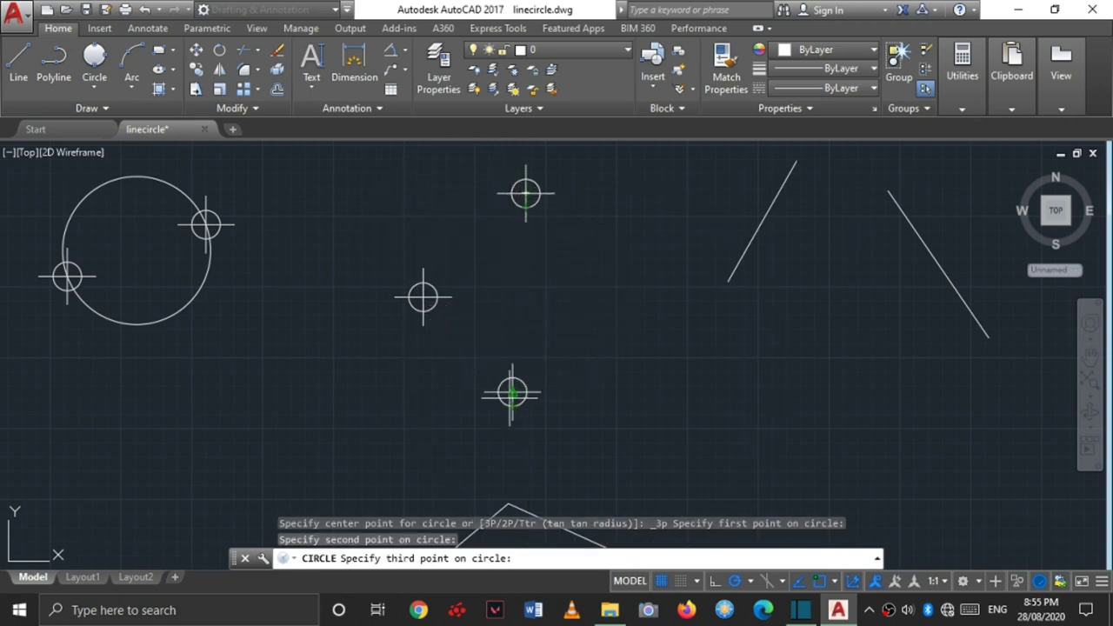
pyautogui.click(513, 393)
pyautogui.moveTo(942, 335); pyautogui.dragTo(531, 406, button='middle')
pyautogui.scroll(2, 531, 405)
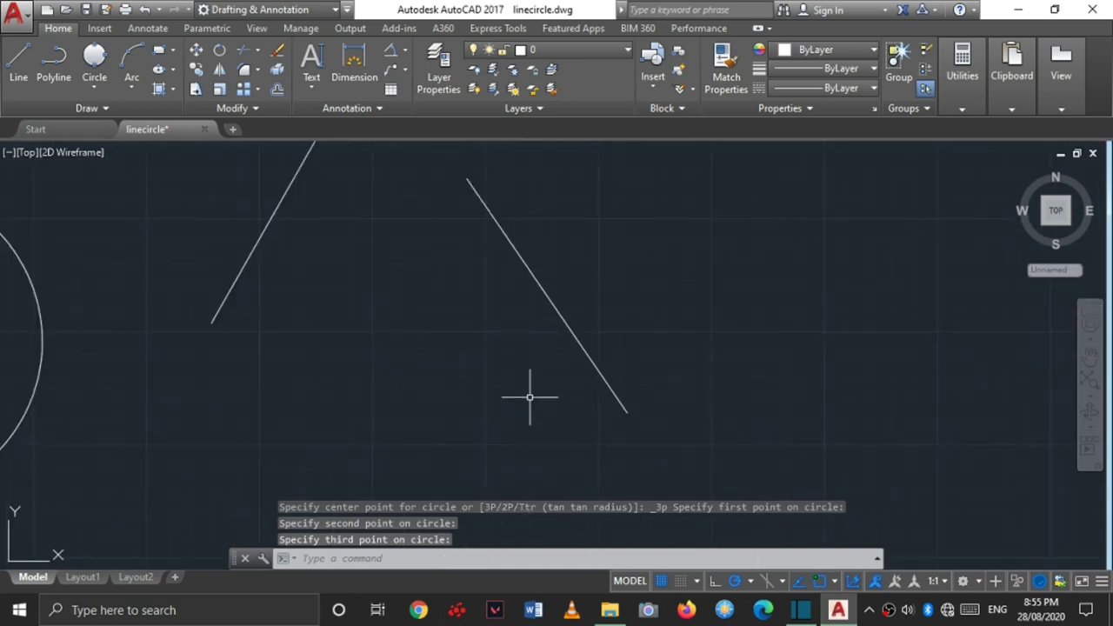
# Draw a Tan, Tan, Radius circle of radius 5 touching the left and right lines.
pyautogui.click(94, 80)
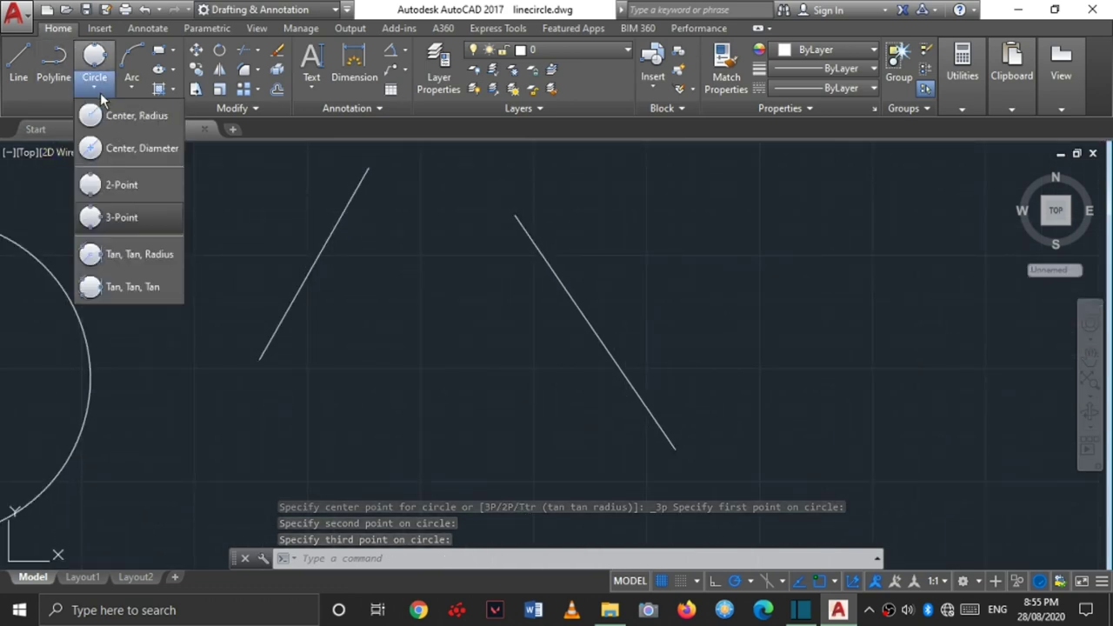
pyautogui.click(137, 254)
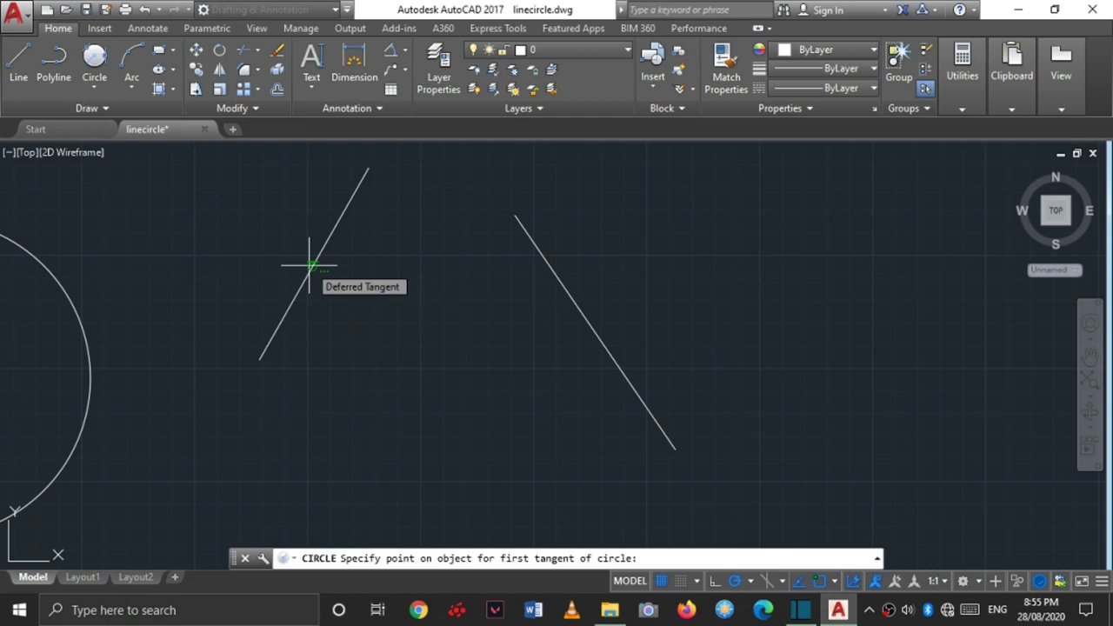
pyautogui.click(308, 264)
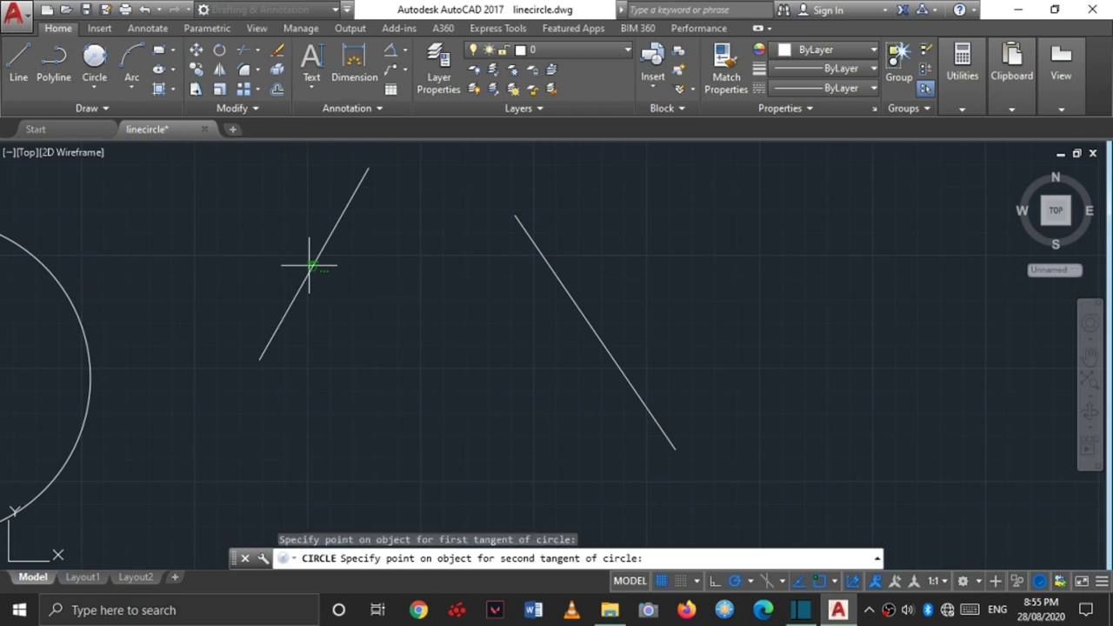
pyautogui.click(565, 296)
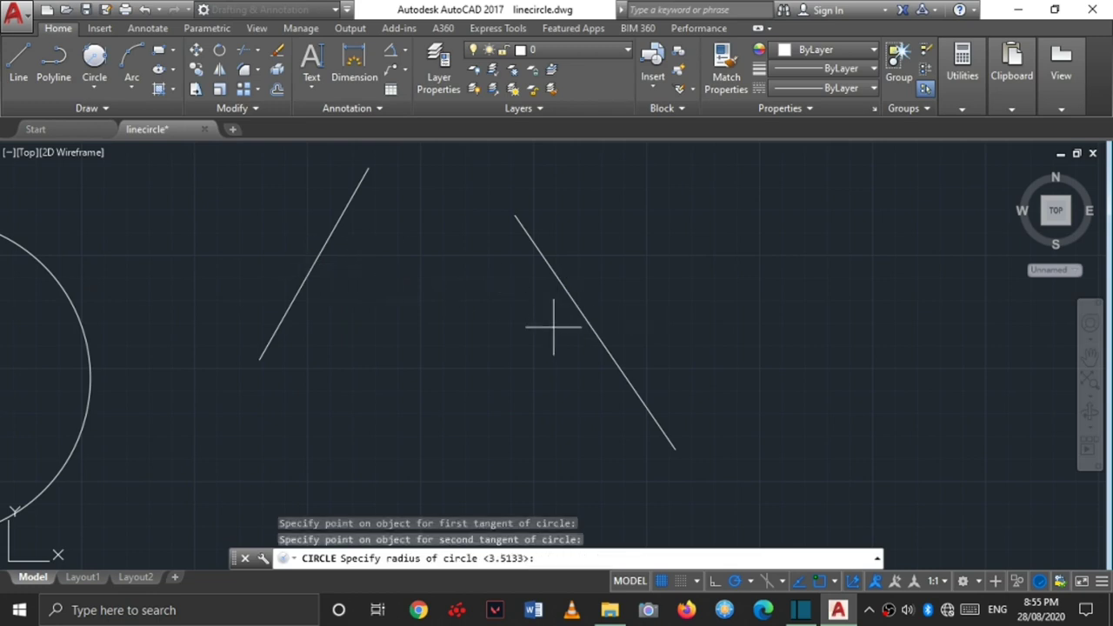
pyautogui.write('5')
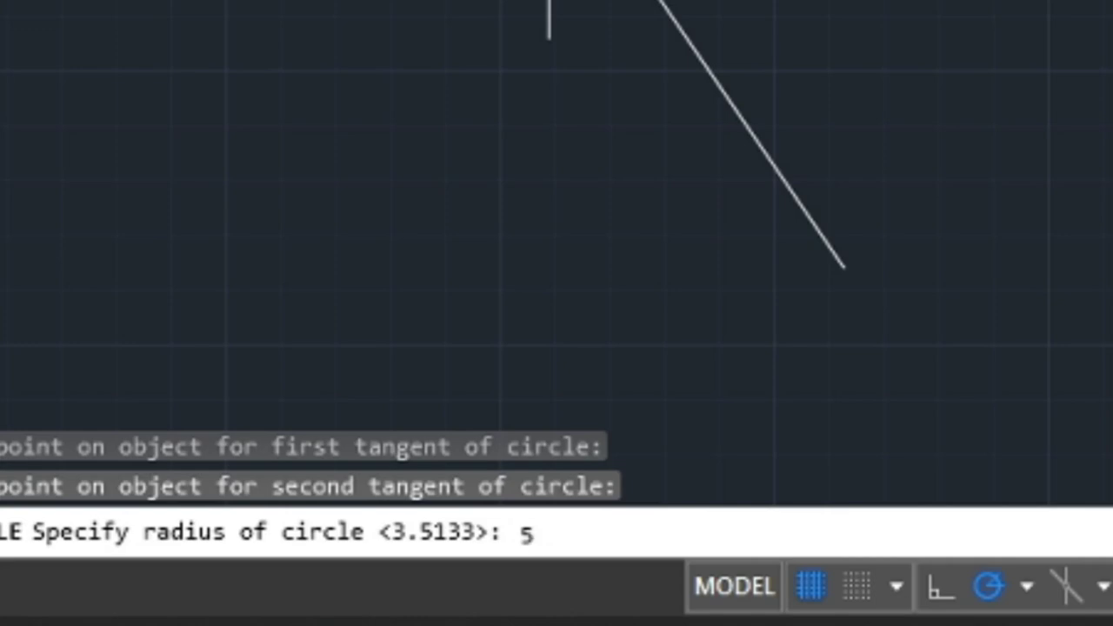
pyautogui.press('Return')
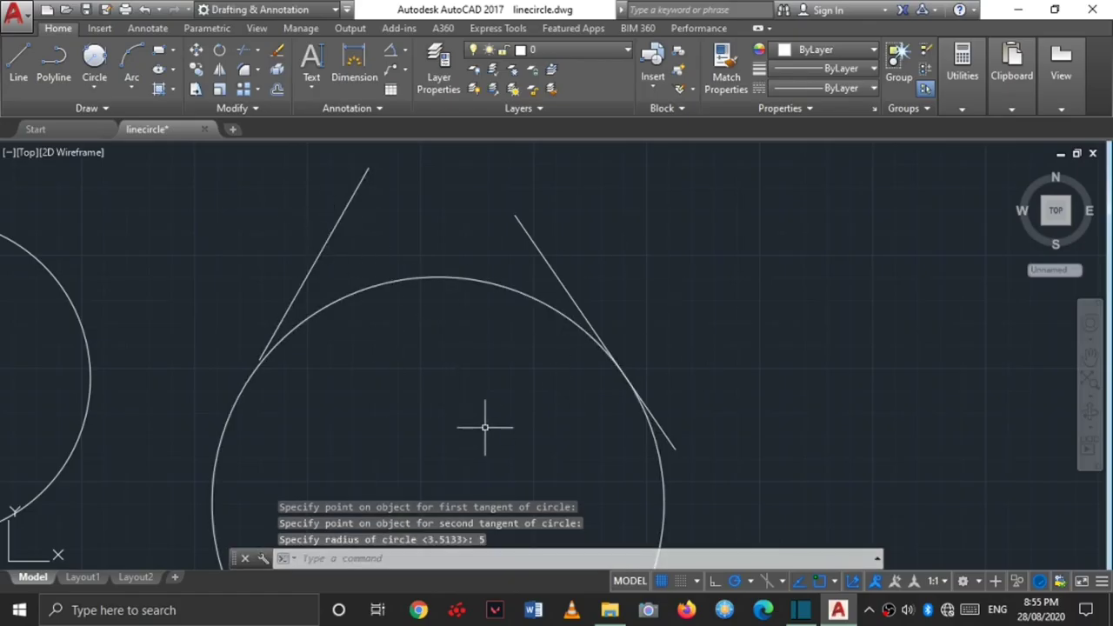
pyautogui.moveTo(487, 434); pyautogui.dragTo(554, 248, button='middle')
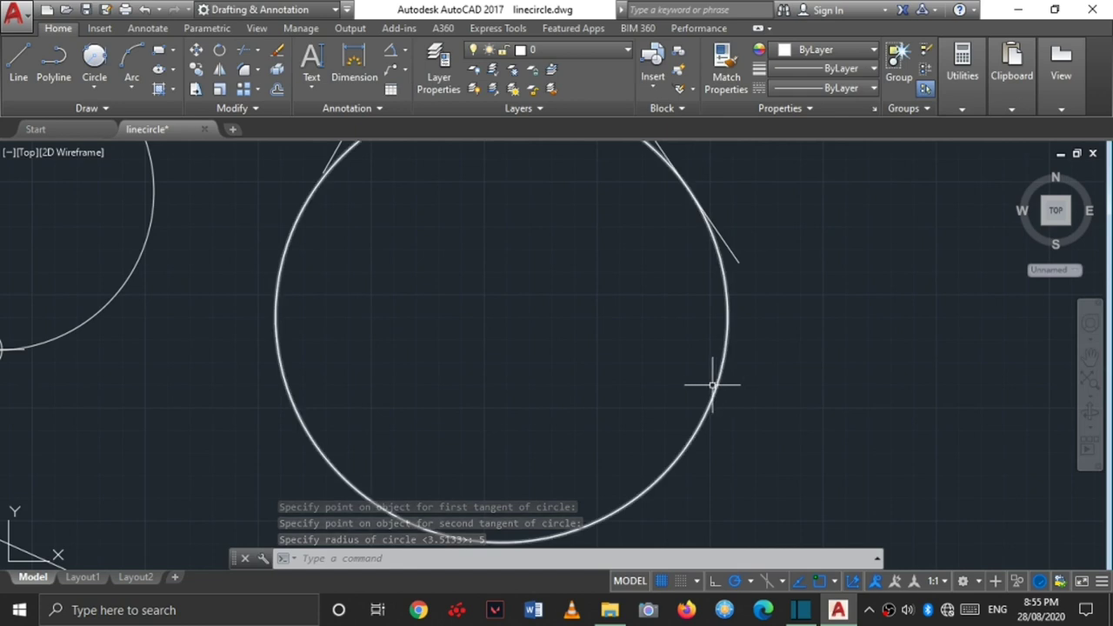
pyautogui.moveTo(462, 392); pyautogui.dragTo(594, 227, button='middle')
# Draw a Tan, Tan, Tan circle touching the upper-left, upper-right and lower-right segments.
pyautogui.moveTo(445, 427); pyautogui.dragTo(710, 218, button='middle')
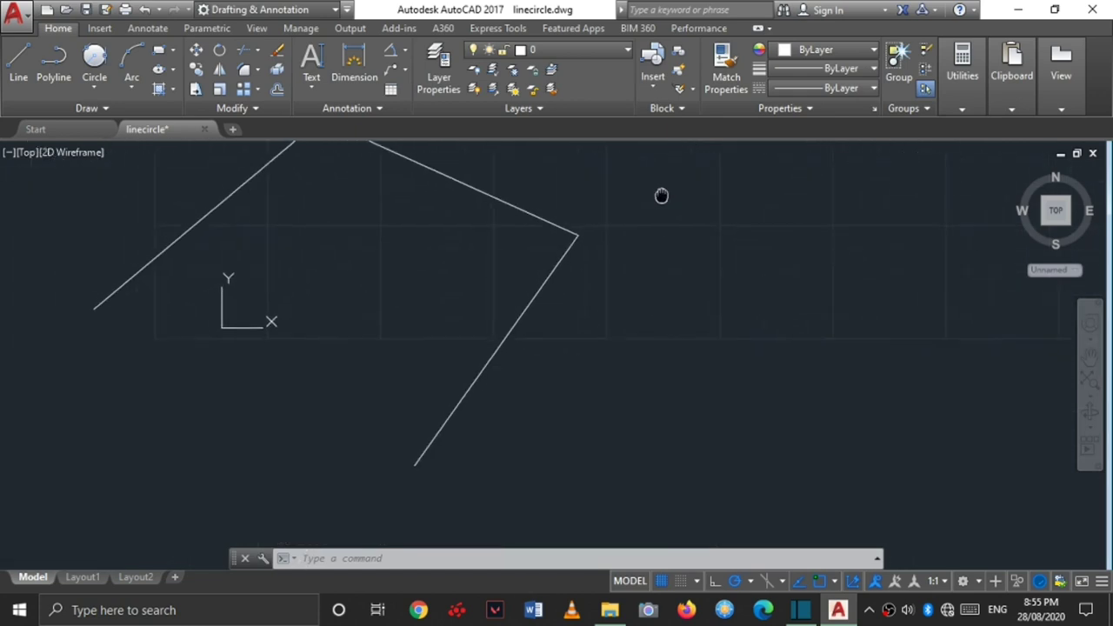
pyautogui.click(88, 91)
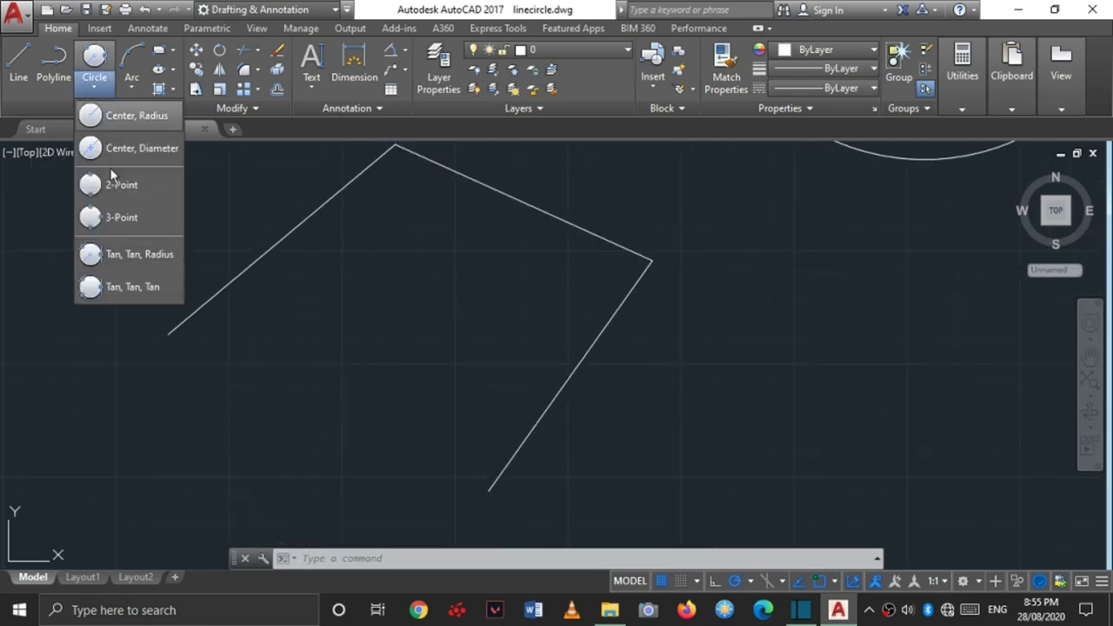
pyautogui.click(136, 287)
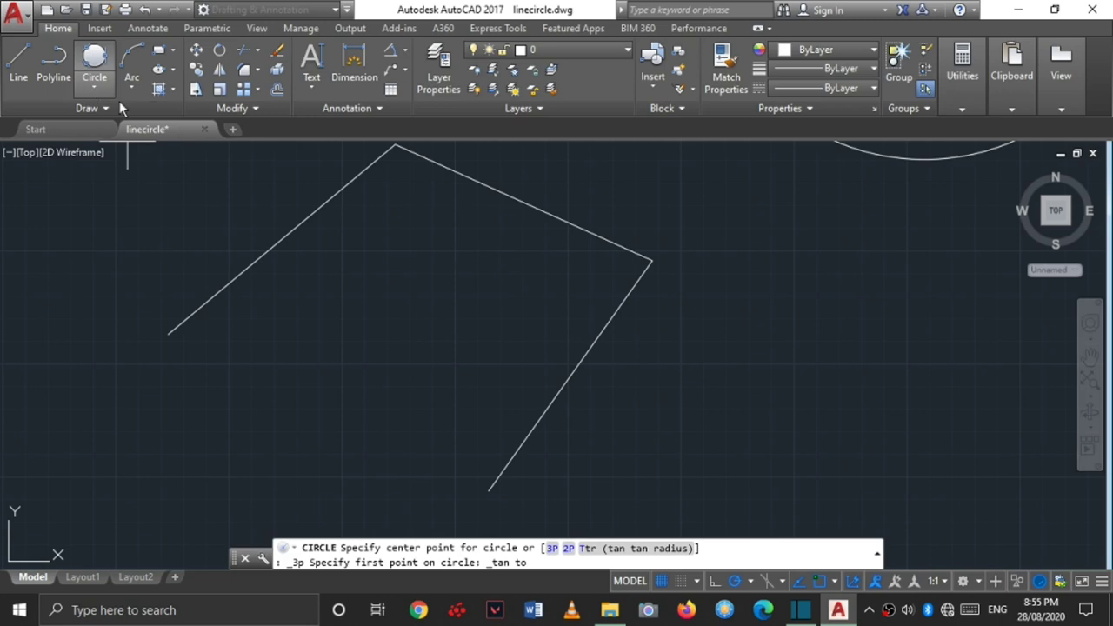
pyautogui.click(277, 244)
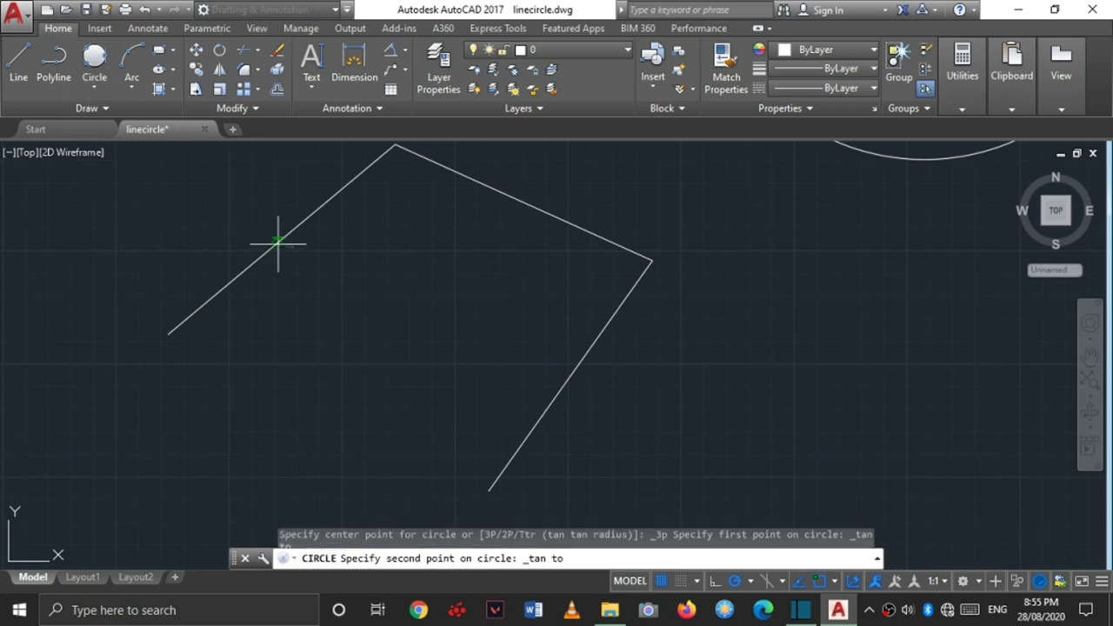
pyautogui.click(504, 191)
pyautogui.click(589, 353)
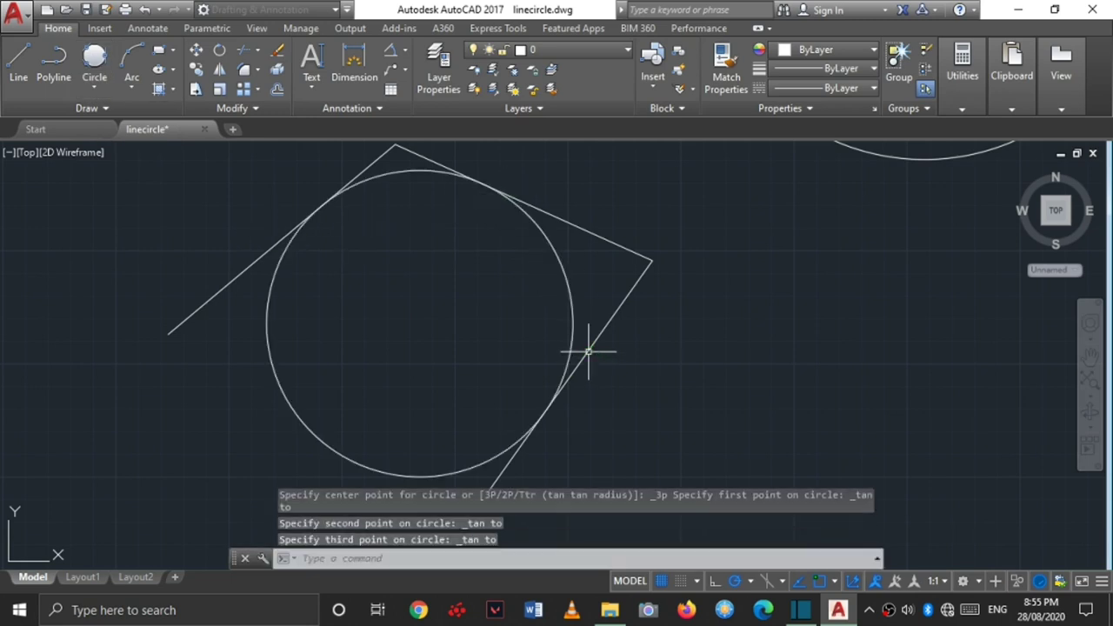